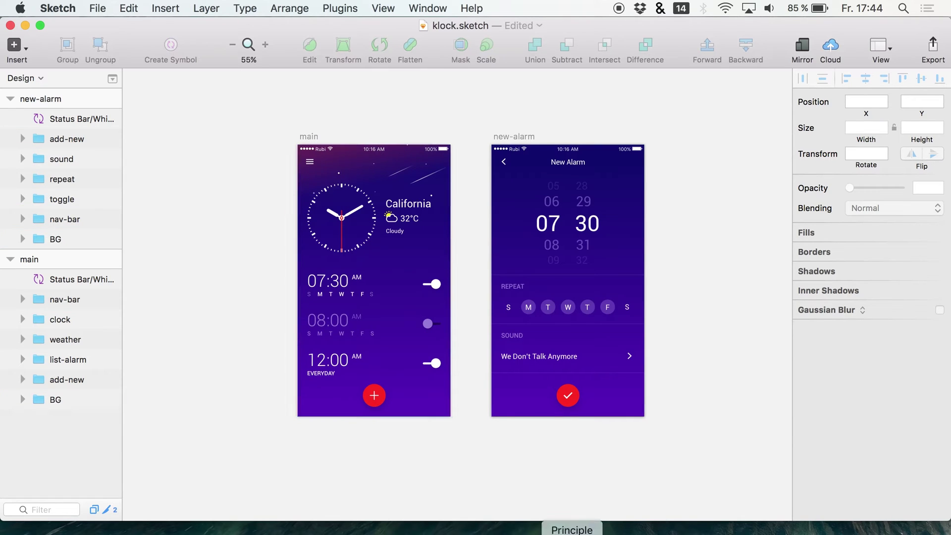
# Import klock.sketch into Principle at ×2, bringing in the main and new-alarm artboards.
pyautogui.click(572, 530)
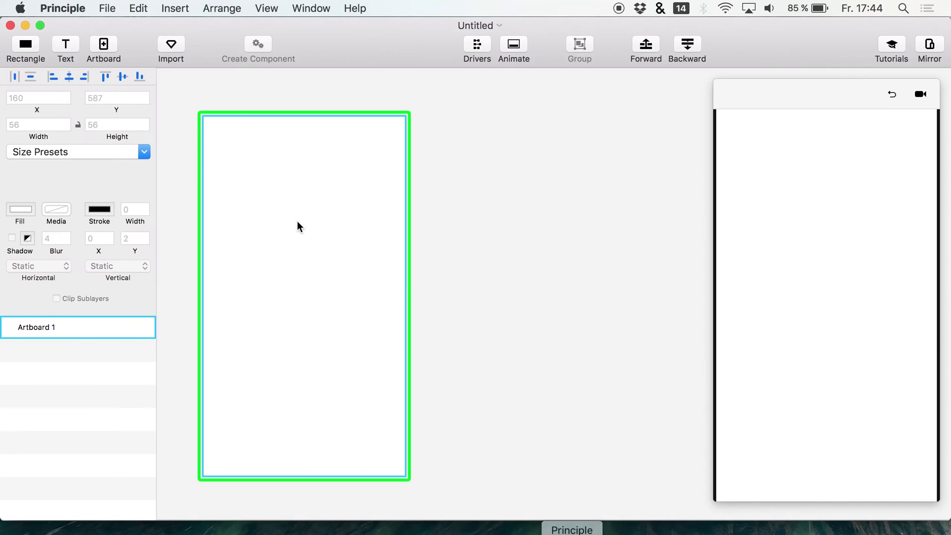
pyautogui.click(171, 45)
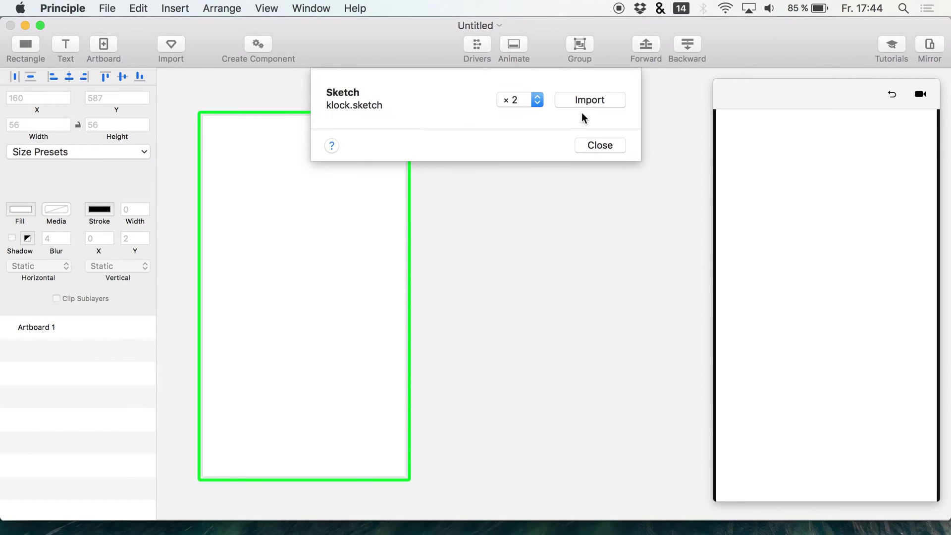
pyautogui.click(587, 101)
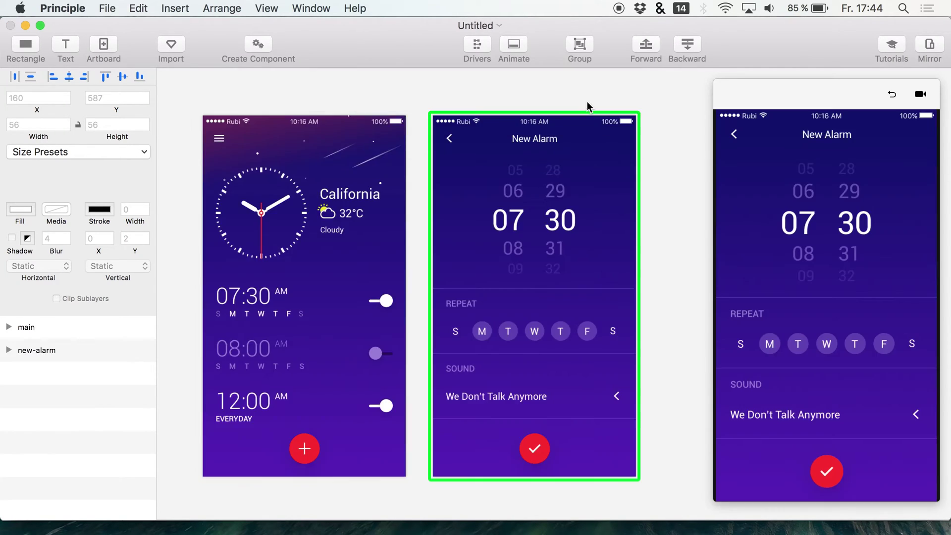
pyautogui.hscroll(-2, 420, 149)
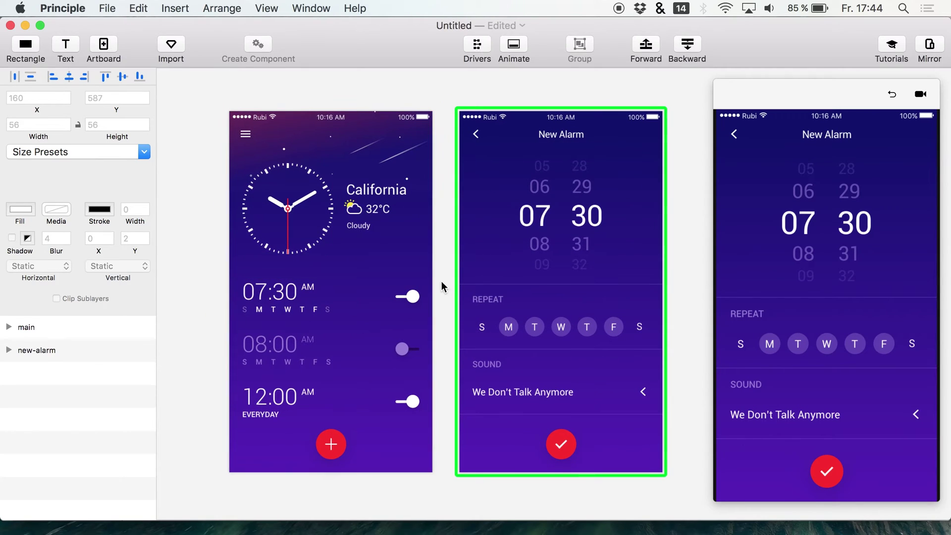
# Link the red plus button to the new-alarm artboard with a tap, then test it twice in the preview.
pyautogui.click(323, 451)
pyautogui.moveTo(361, 444); pyautogui.dragTo(600, 293)
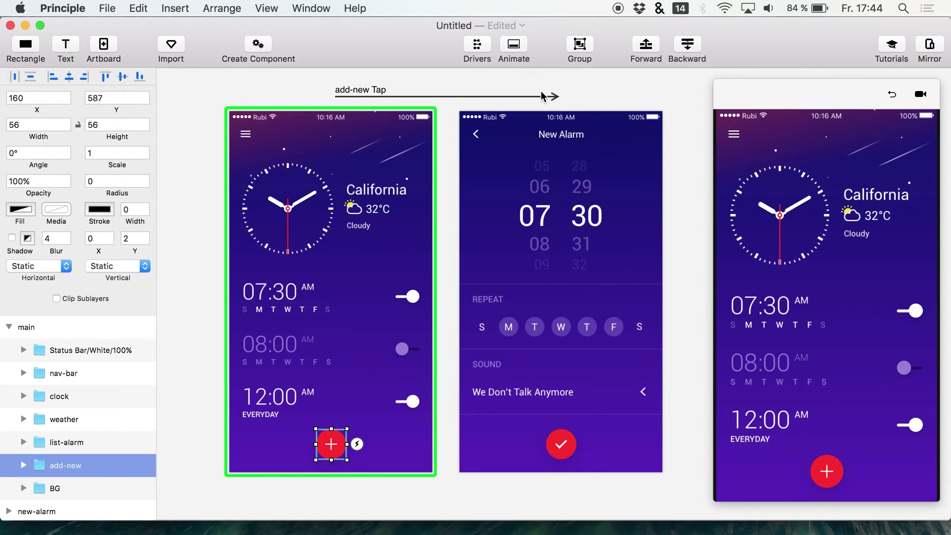
pyautogui.click(828, 471)
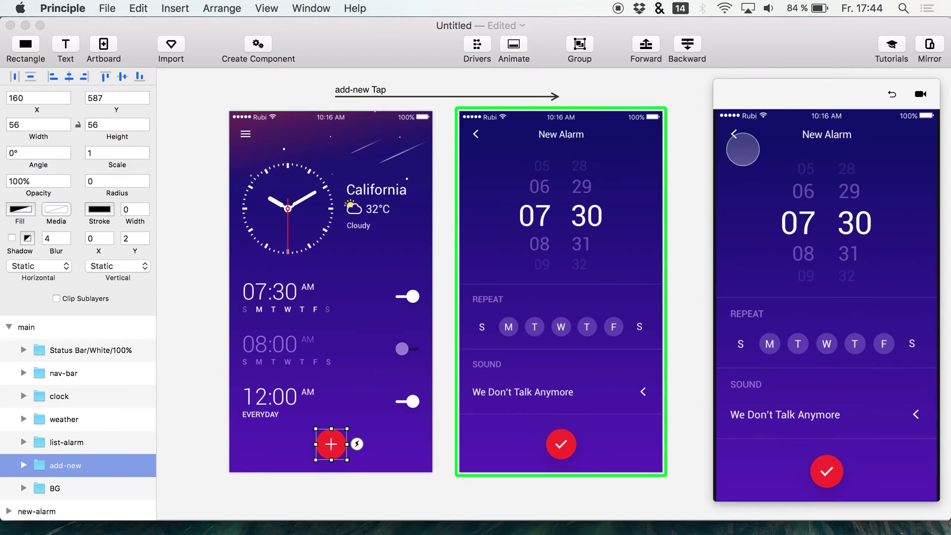
pyautogui.click(889, 96)
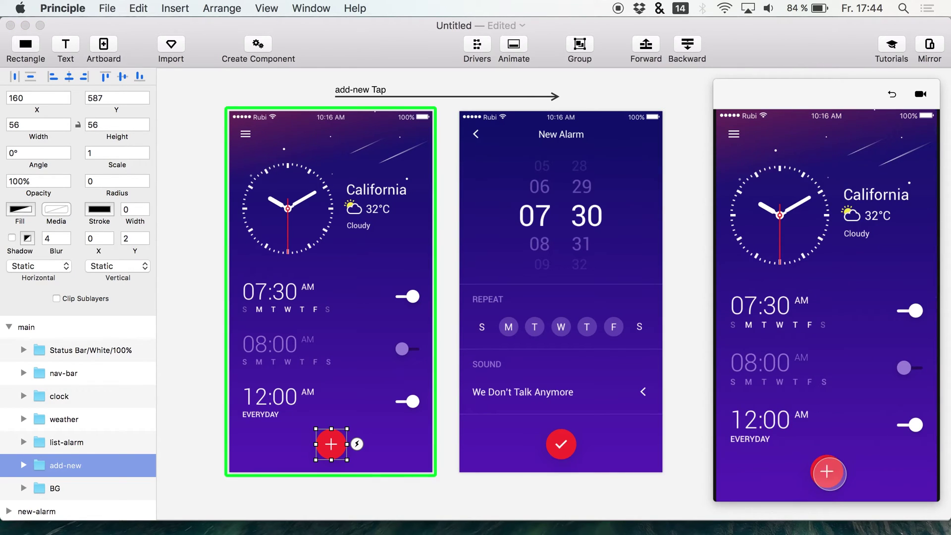
pyautogui.click(827, 471)
pyautogui.click(890, 96)
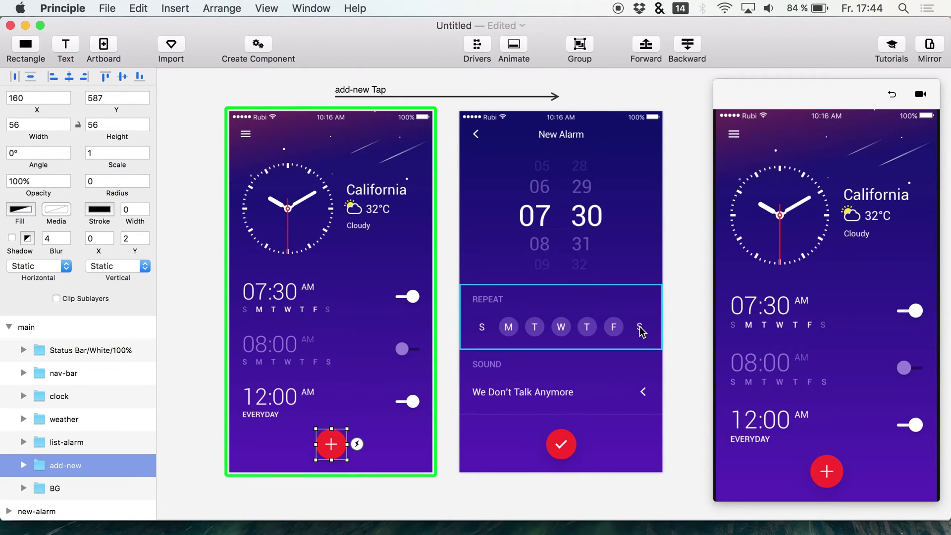
# Replay the transition, select New Alarm's check button, and expand the add-new and check groups.
pyautogui.click(827, 470)
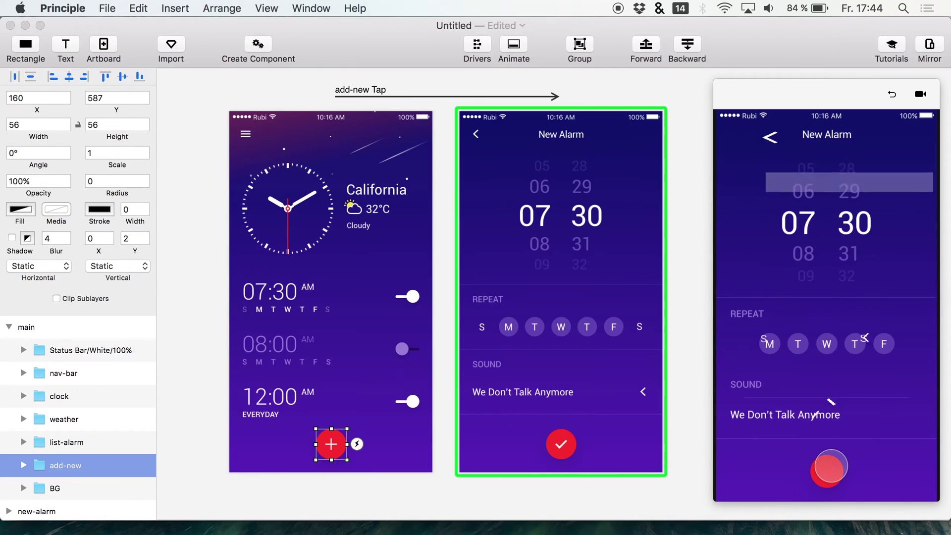
pyautogui.click(688, 450)
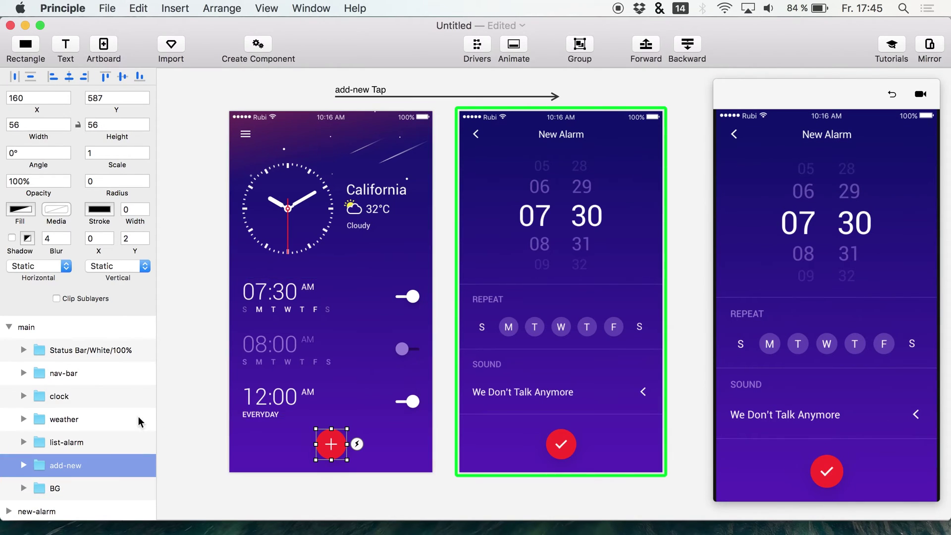
pyautogui.click(561, 443)
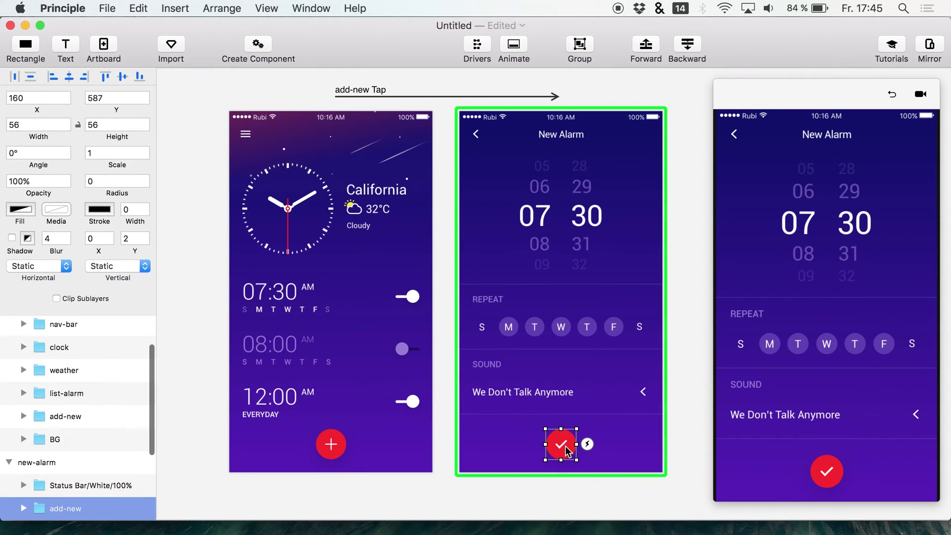
pyautogui.scroll(-2, 113, 446)
pyautogui.click(24, 451)
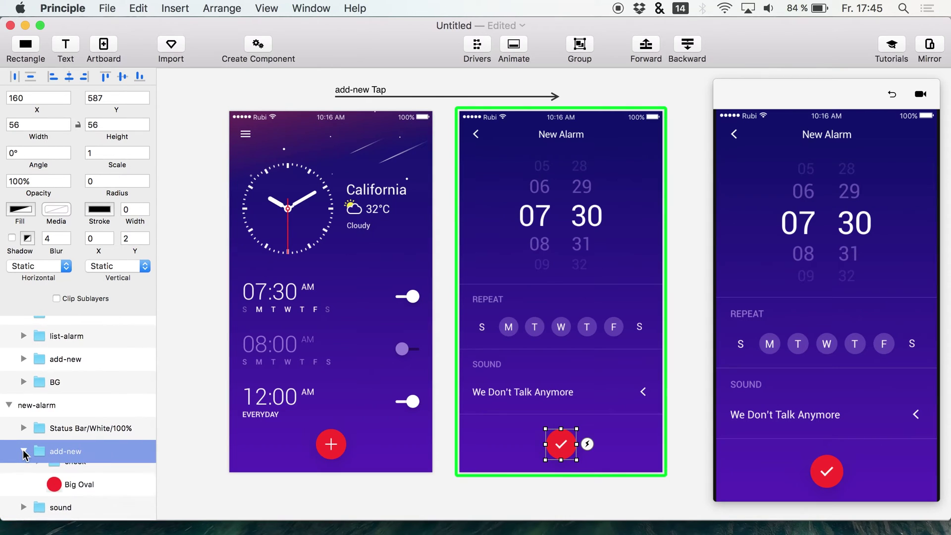
pyautogui.scroll(-2, 36, 456)
pyautogui.click(35, 453)
pyautogui.click(38, 446)
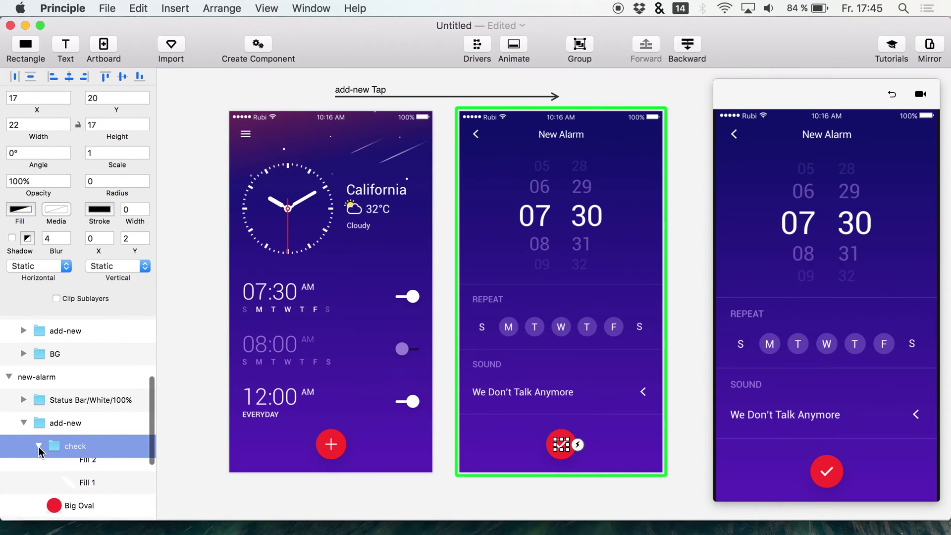
pyautogui.scroll(-3, 64, 426)
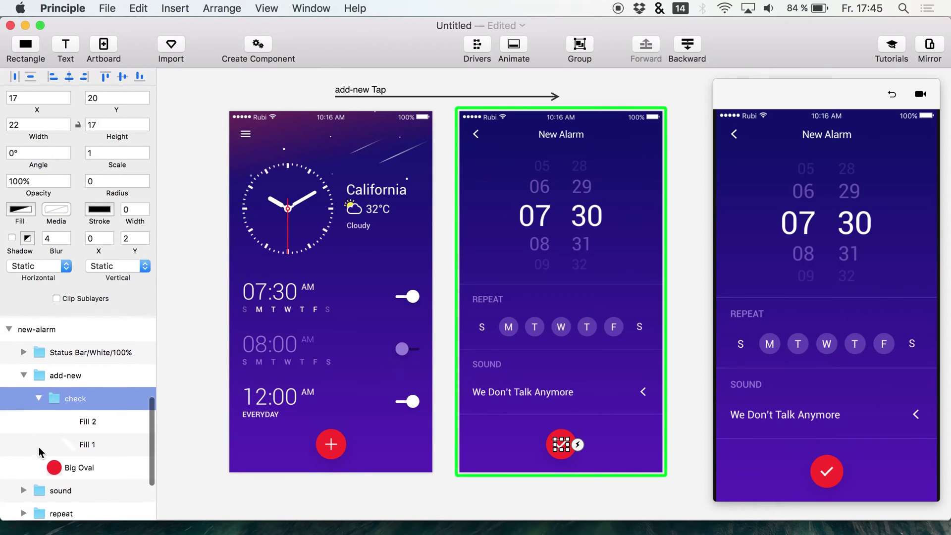
# Inspect the Fill 2, Fill 1 and Big Oval layers inside the check group.
pyautogui.click(98, 410)
pyautogui.click(100, 433)
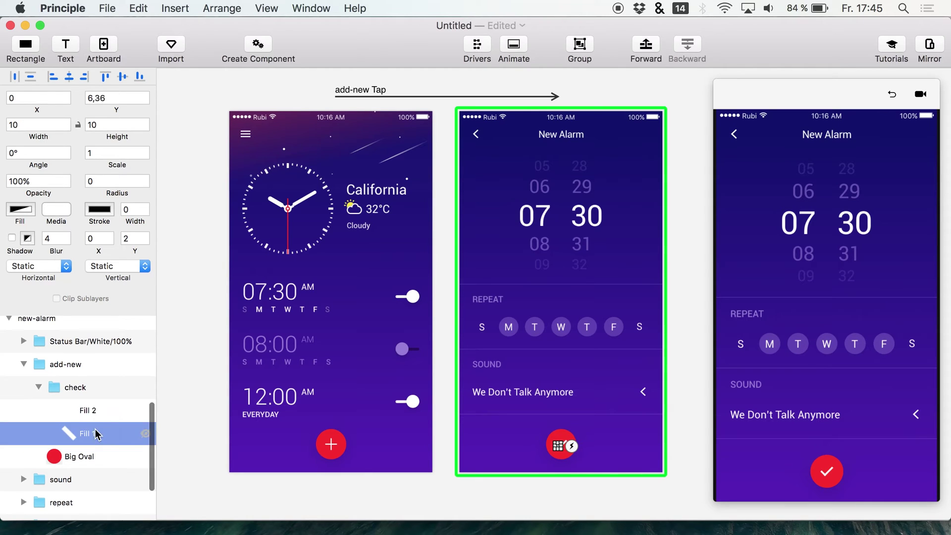
pyautogui.click(108, 416)
pyautogui.click(86, 456)
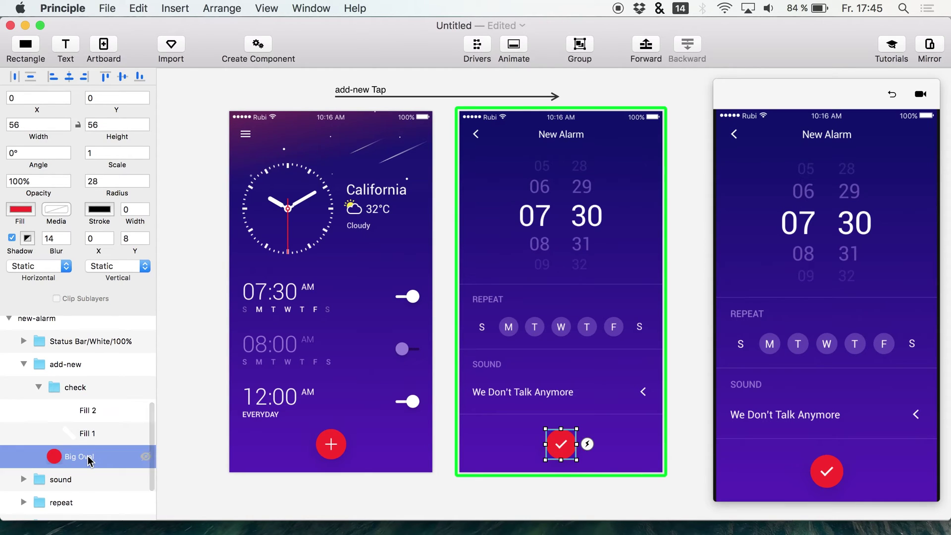
# Replay the plus-to-New-Alarm transition, then show all open windows side by side.
pyautogui.click(891, 95)
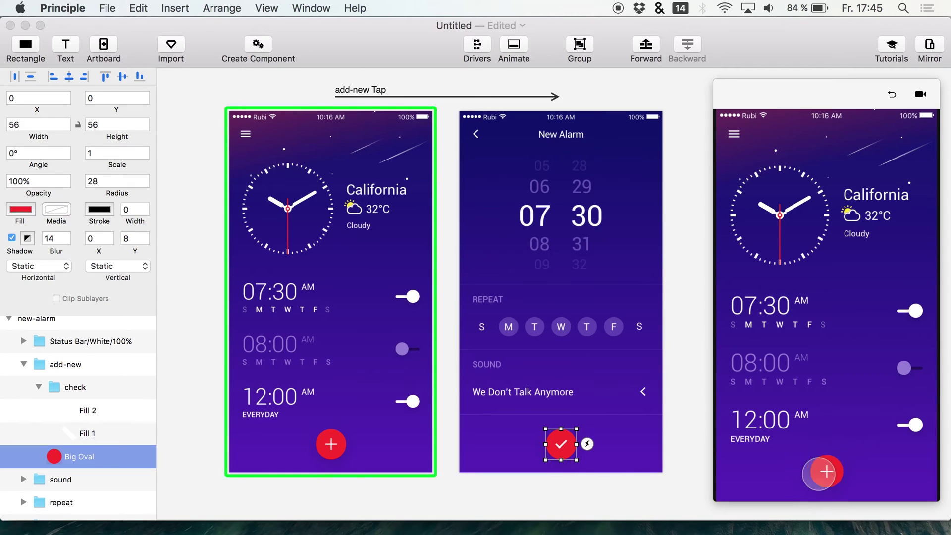
pyautogui.click(826, 471)
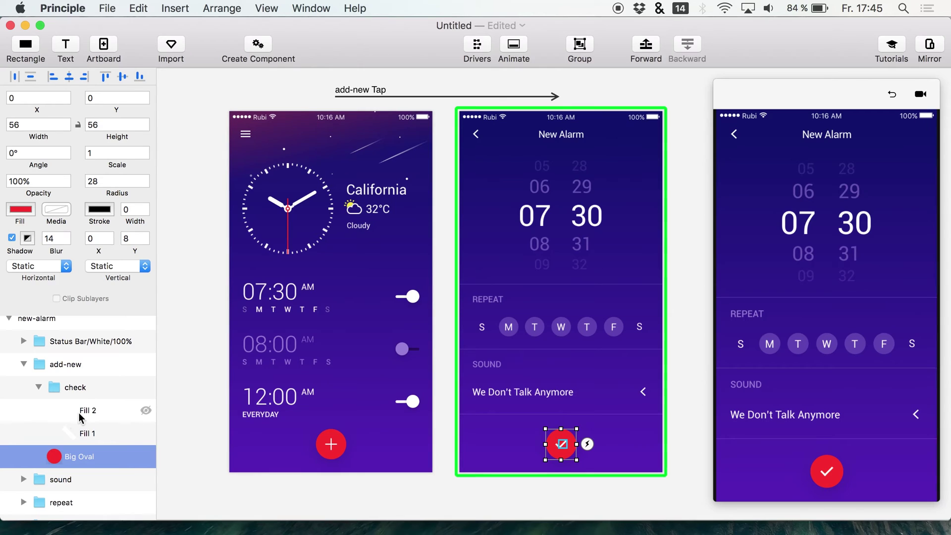
pyautogui.hotkey('ctrl', 'Up')
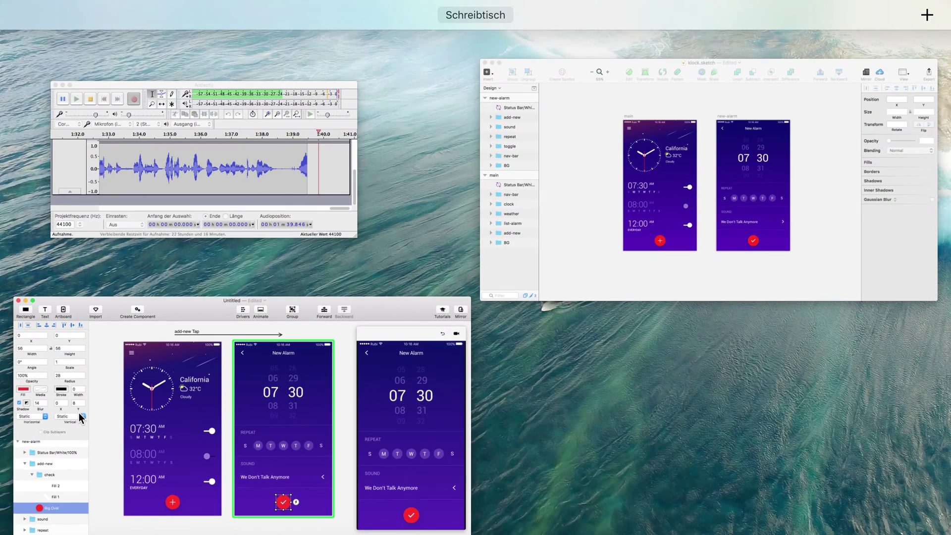
pyautogui.click(278, 411)
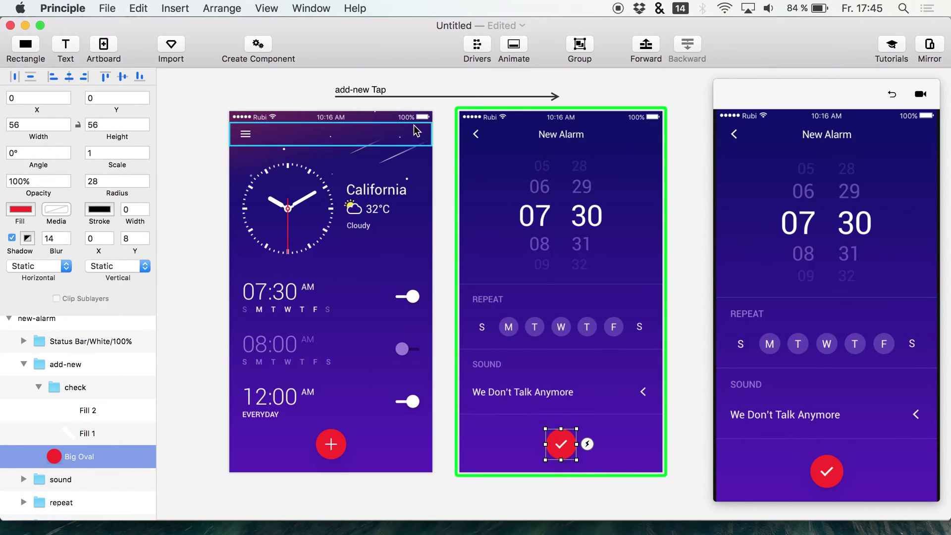
# Rename Fill 2, Fill 1 and Big Oval to Fill 22, Fill 12 and Big Oval2, then retest the tap.
pyautogui.doubleClick(135, 410)
pyautogui.press('Right')
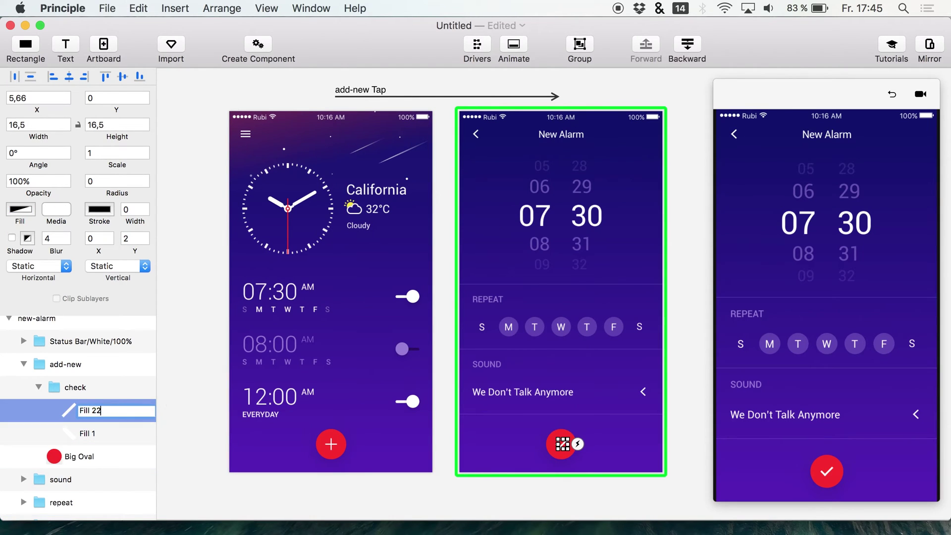
pyautogui.write('2')
pyautogui.doubleClick(106, 432)
pyautogui.write('2')
pyautogui.doubleClick(101, 456)
pyautogui.press('Right')
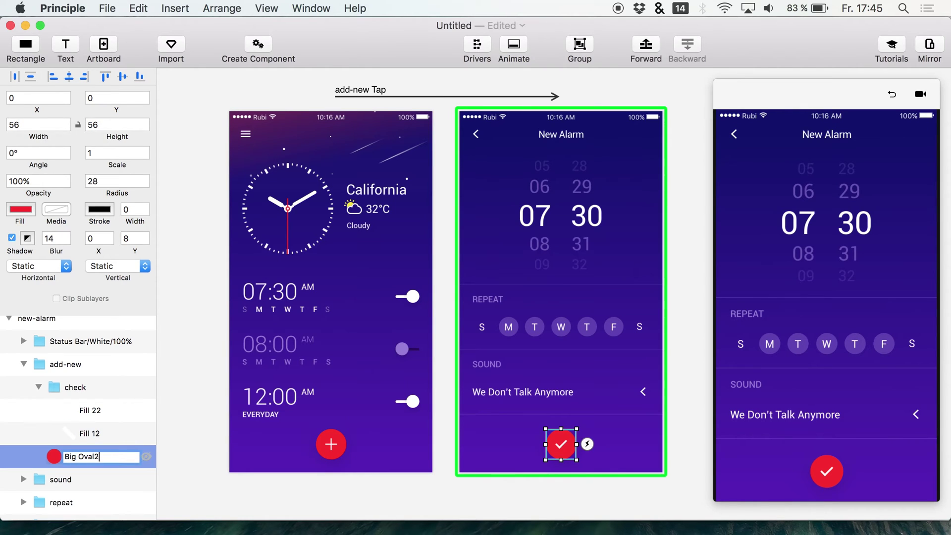
pyautogui.write('2')
pyautogui.click(892, 94)
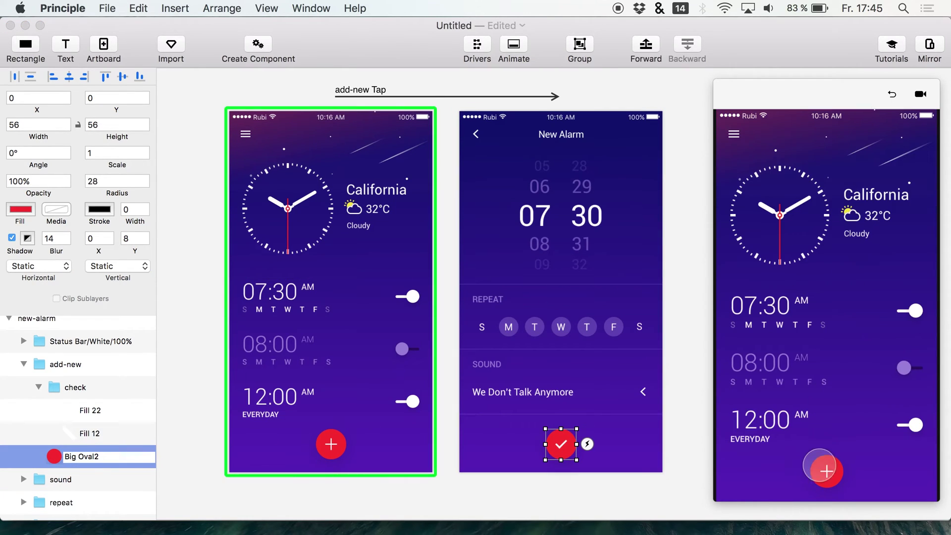
pyautogui.click(824, 471)
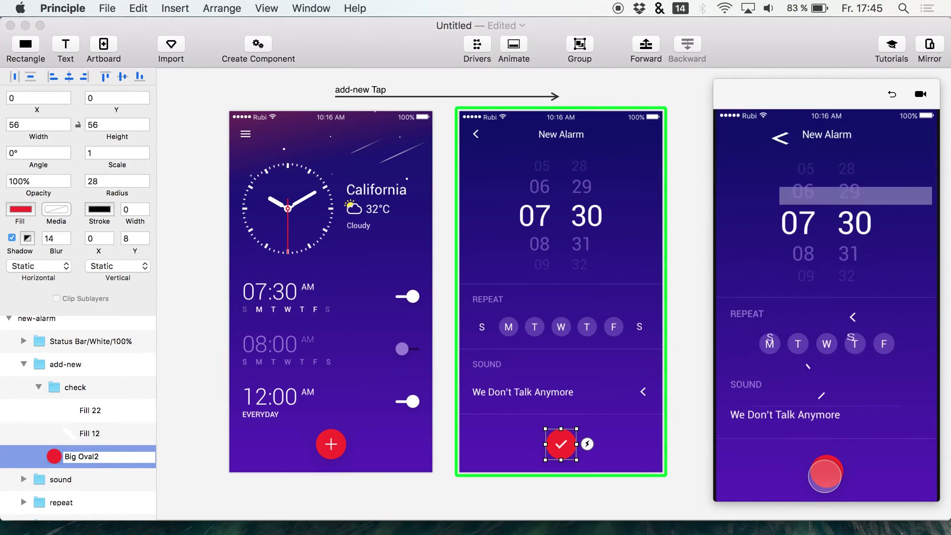
# Rename the check layer to check2 and the add-new group to add-new2, then retest the plus tap.
pyautogui.click(65, 388)
pyautogui.doubleClick(64, 389)
pyautogui.press('Right')
pyautogui.write('2')
pyautogui.press('Return')
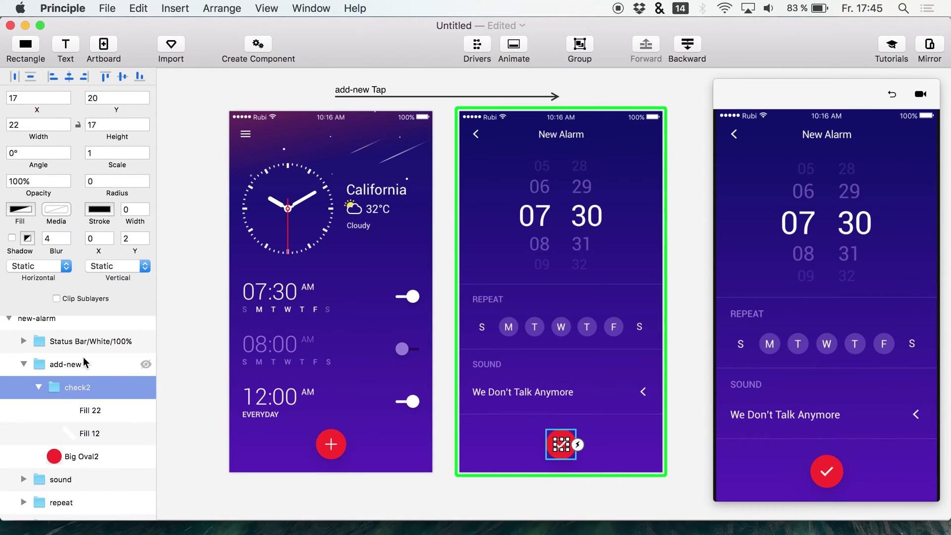
pyautogui.doubleClick(84, 364)
pyautogui.write('2')
pyautogui.press('Return')
pyautogui.click(891, 94)
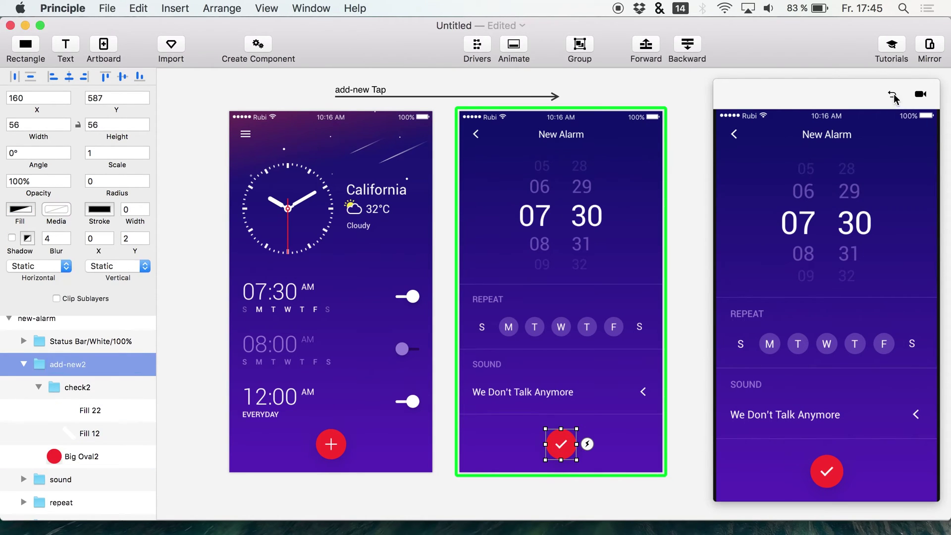
pyautogui.click(822, 460)
pyautogui.click(626, 470)
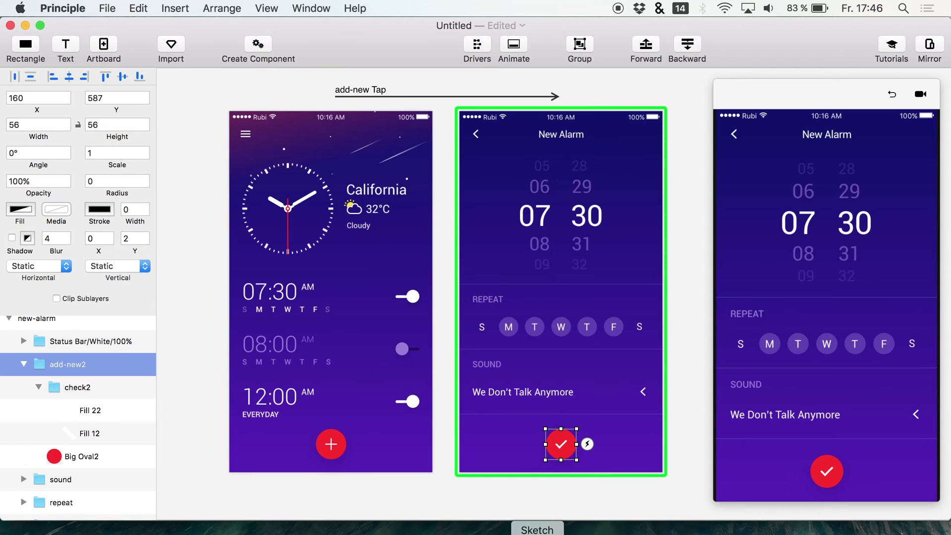
# In Sketch, select New Alarm's check button, expand add-new, and select the Fill 2 layer.
pyautogui.click(536, 533)
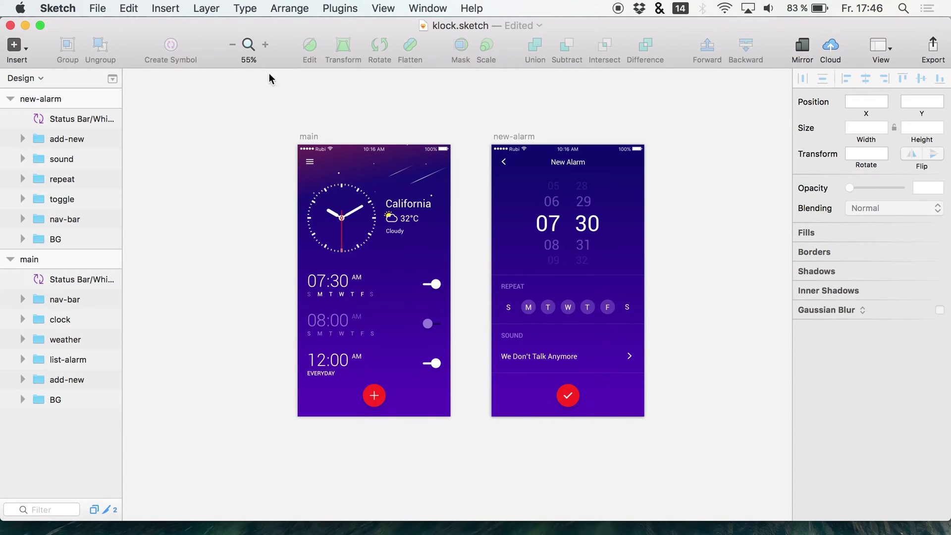
pyautogui.click(568, 396)
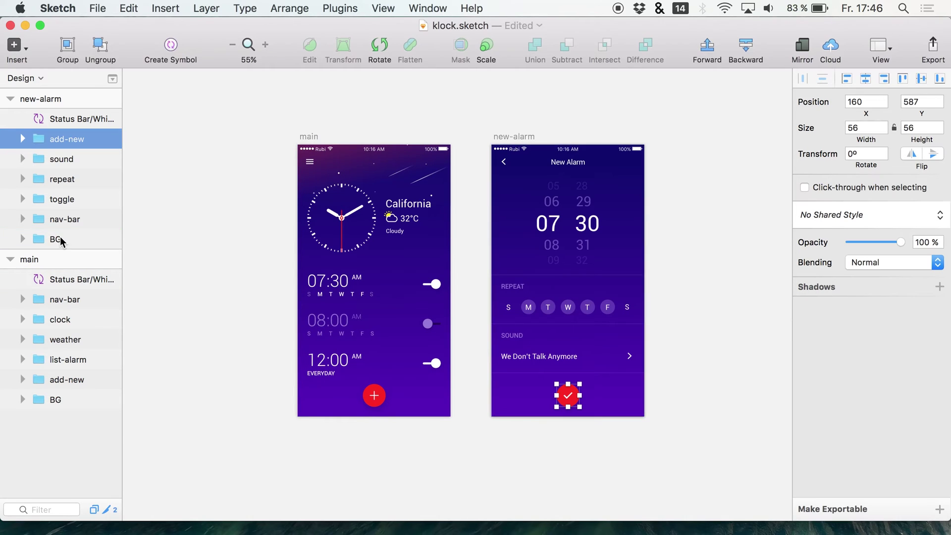
pyautogui.click(22, 138)
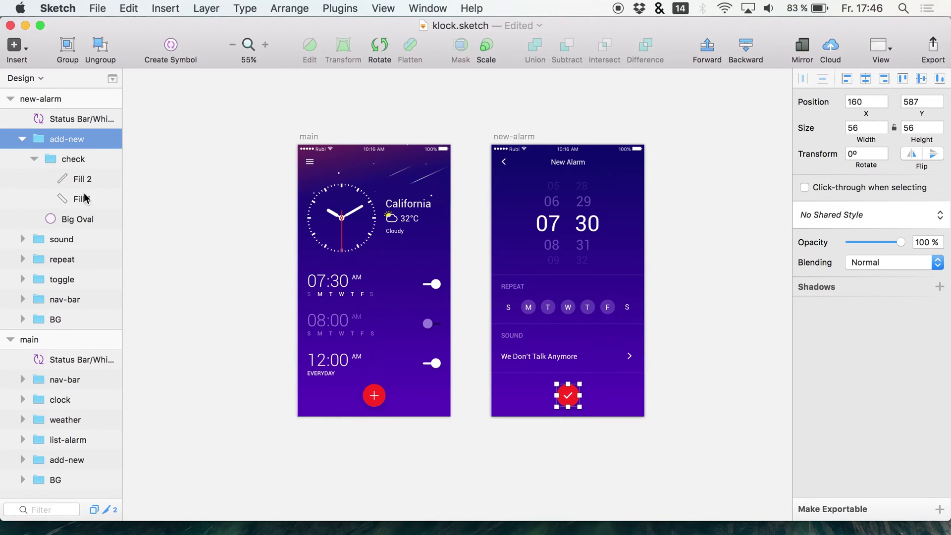
pyautogui.click(77, 179)
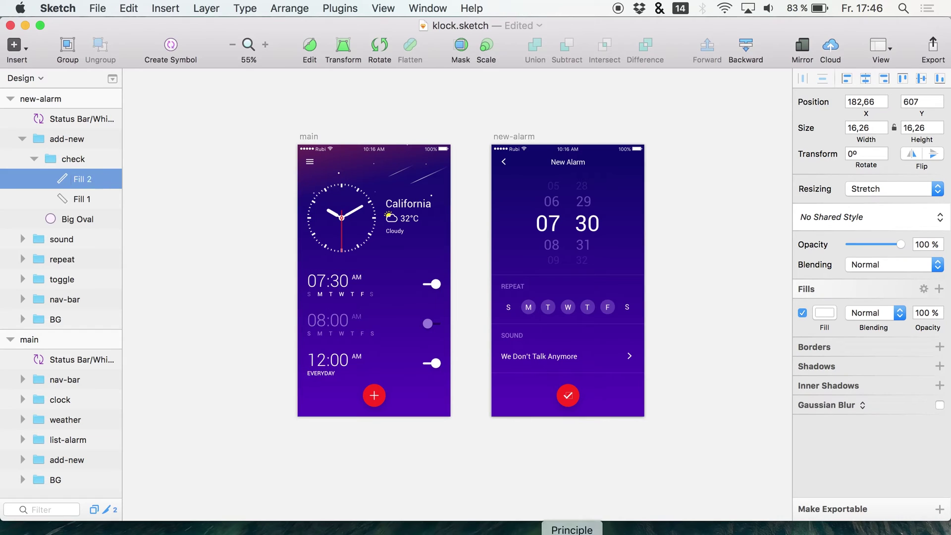
# Close Principle's Untitled document without saving, then begin renaming Fill 2 in Sketch.
pyautogui.click(572, 533)
pyautogui.rightClick(572, 529)
pyautogui.click(422, 286)
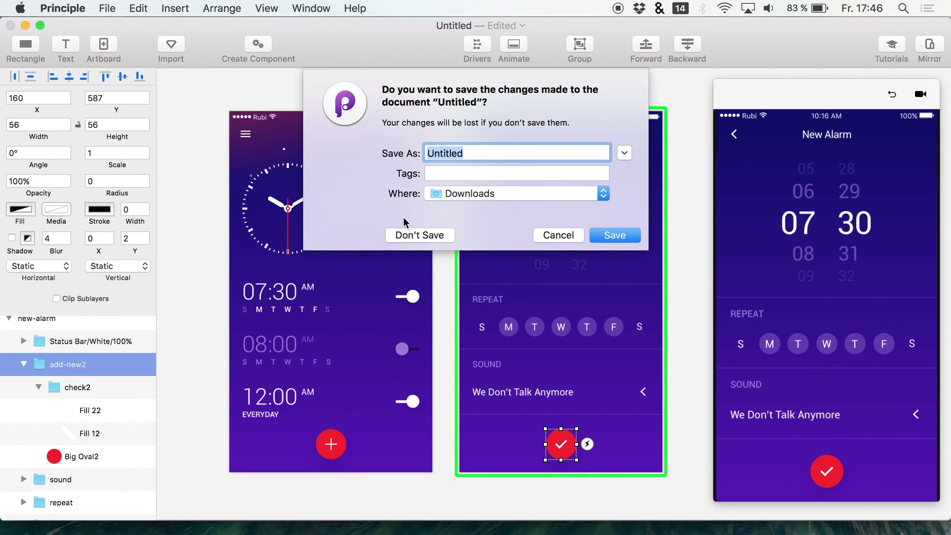
pyautogui.click(406, 231)
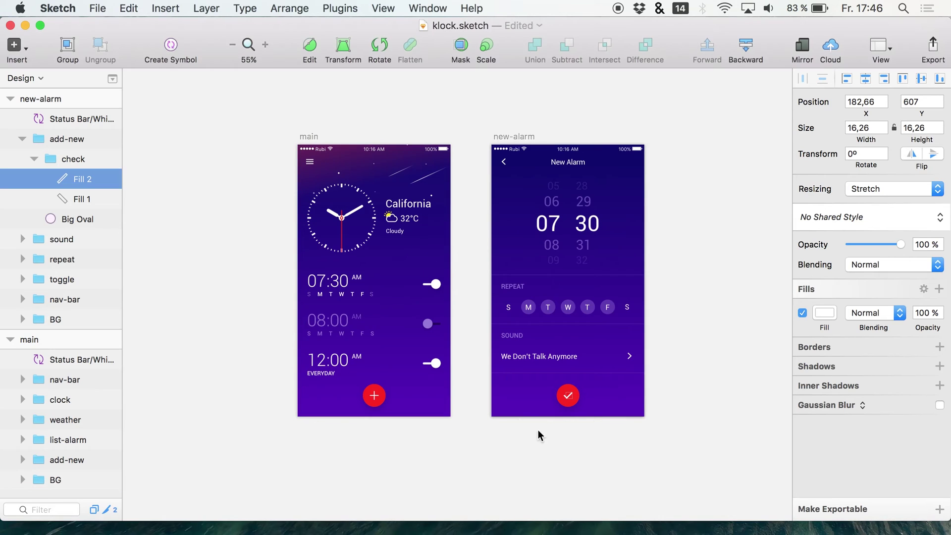
pyautogui.doubleClick(79, 179)
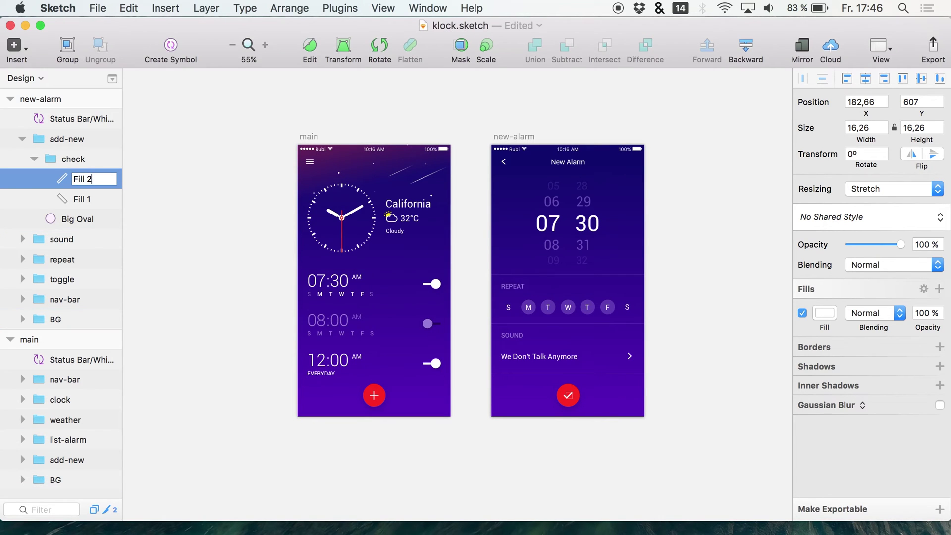
# Rename the fill layers to Fill 22 and Fill 13, and Big Oval to Big Oval2.
pyautogui.click(79, 201)
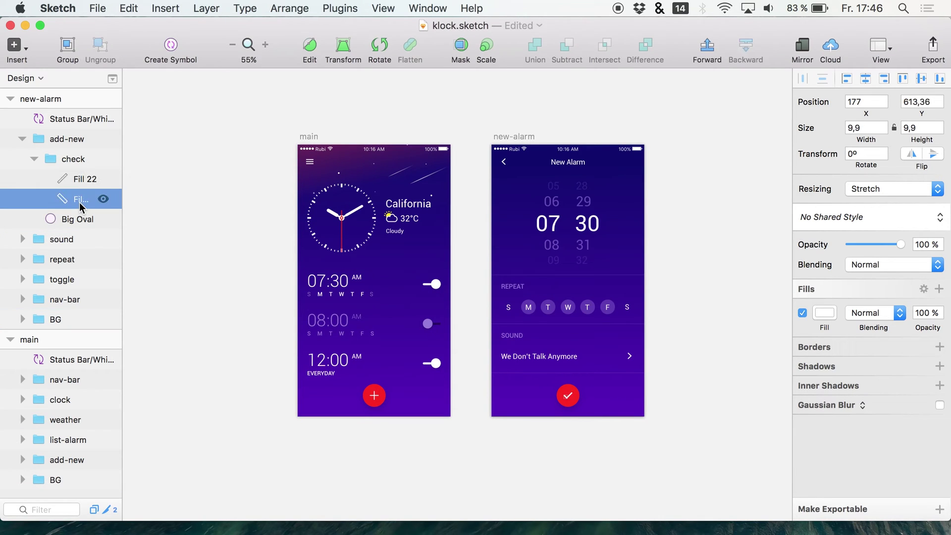
pyautogui.doubleClick(79, 199)
pyautogui.write('Fill 23')
pyautogui.press('Return')
pyautogui.click(81, 222)
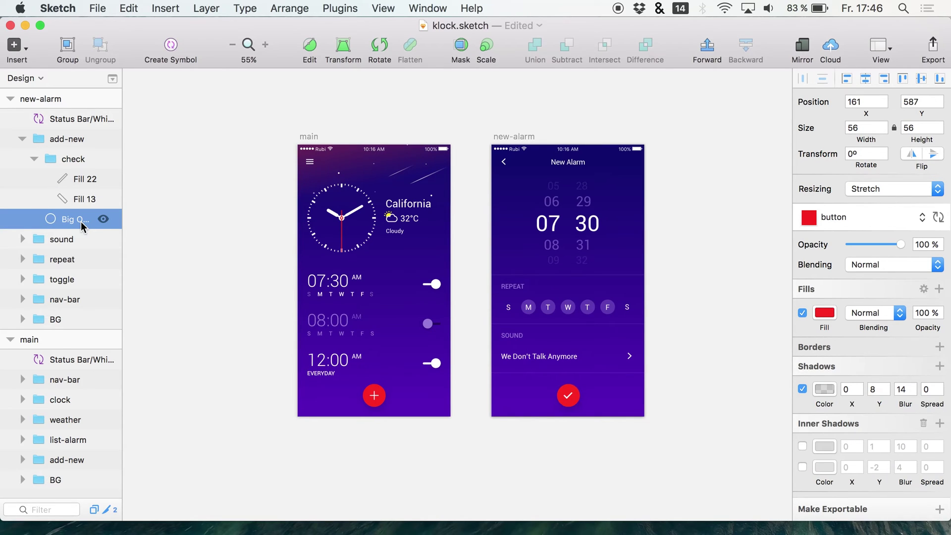
pyautogui.doubleClick(74, 222)
pyautogui.press('Return')
# Rename the check group to check1 and the add-new group to add-new2.
pyautogui.click(62, 163)
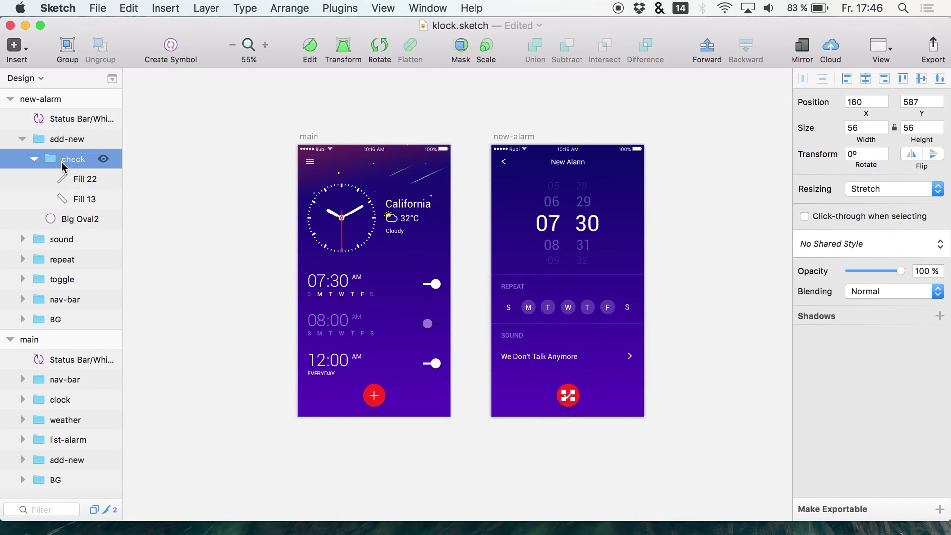
pyautogui.doubleClick(62, 162)
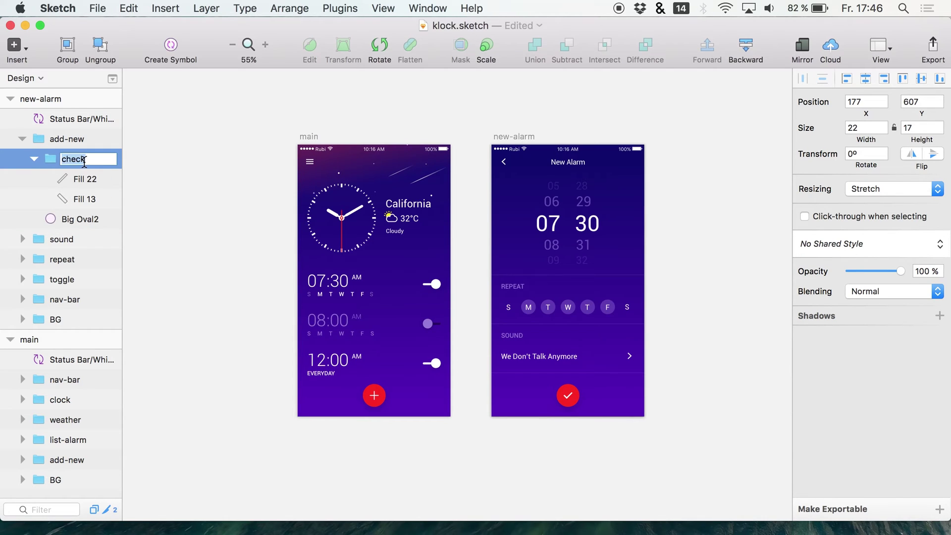
pyautogui.write('check1')
pyautogui.press('Return')
pyautogui.doubleClick(73, 140)
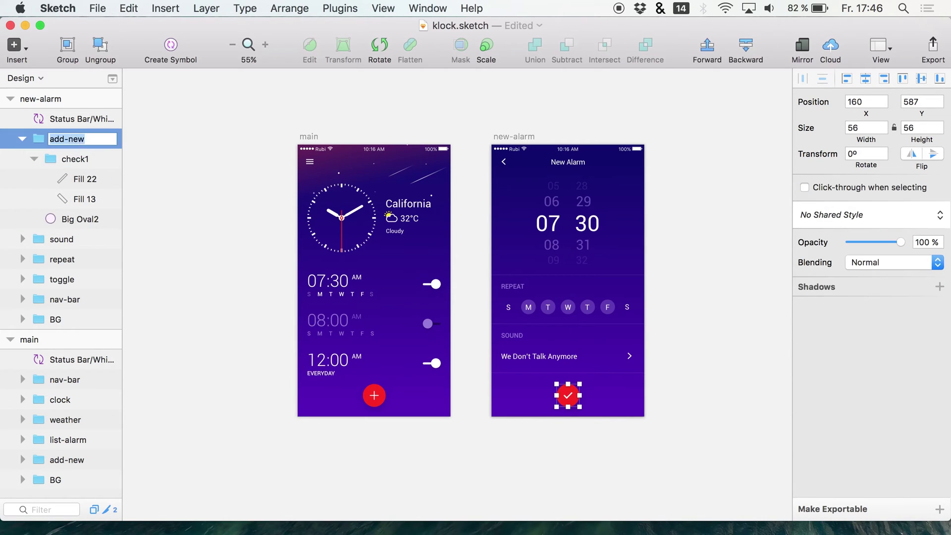
pyautogui.press('Right')
pyautogui.write('2')
pyautogui.press('Return')
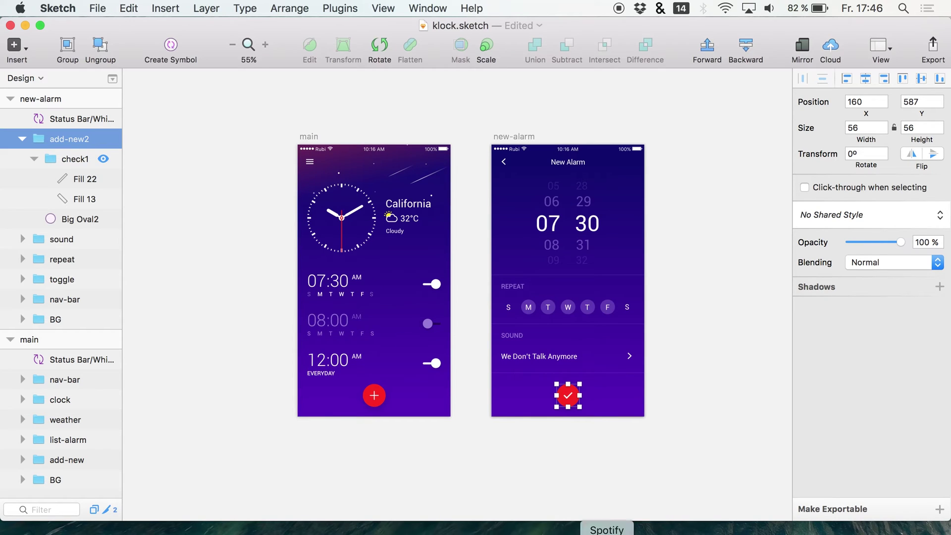
# Re-import klock.sketch into a fresh Principle document.
pyautogui.click(572, 529)
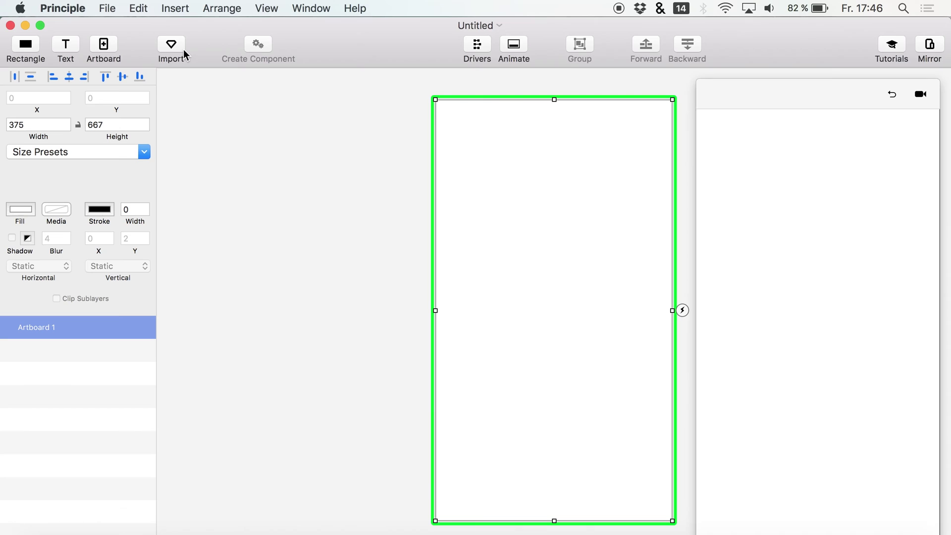
pyautogui.click(185, 54)
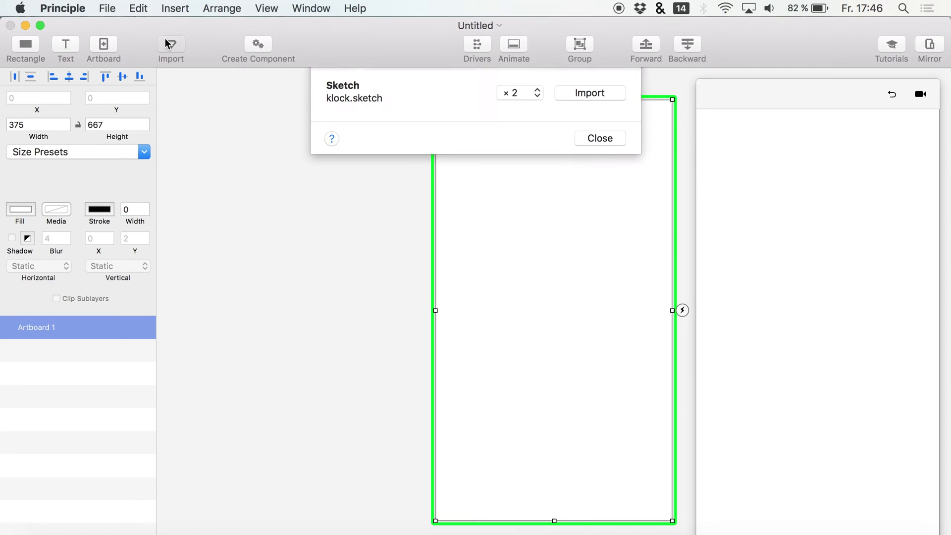
pyautogui.click(577, 97)
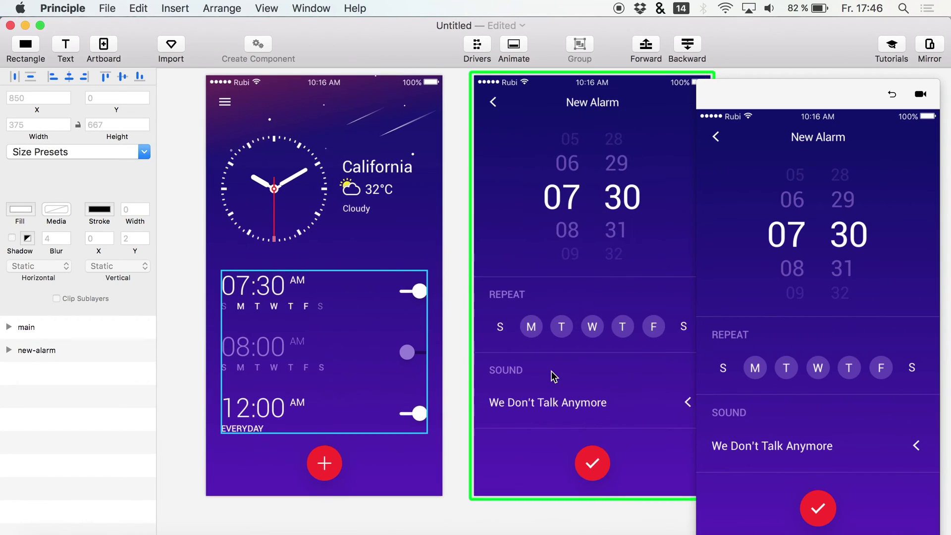
# Link the + button to the New Alarm screen with a Tap trigger and test it in the preview.
pyautogui.click(302, 491)
pyautogui.moveTo(323, 489); pyautogui.dragTo(556, 471)
pyautogui.click(361, 377)
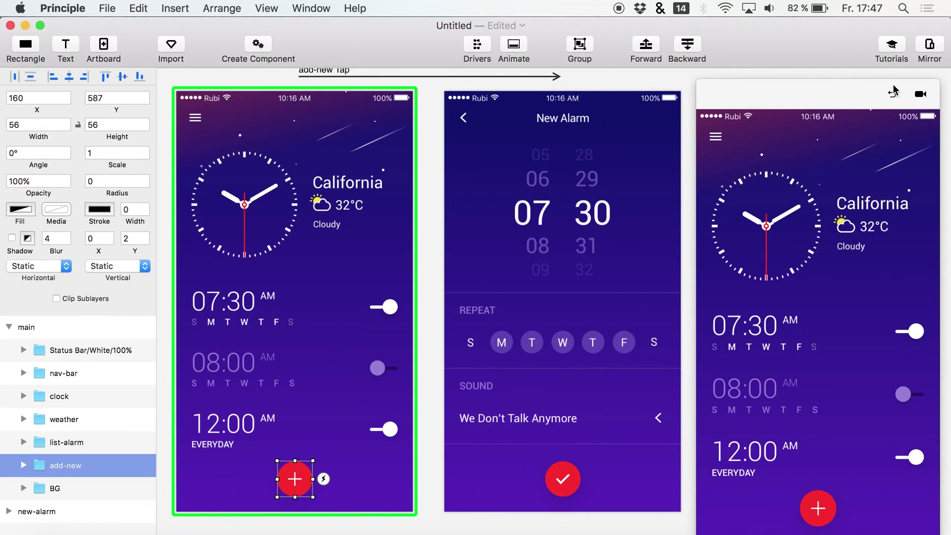
pyautogui.click(817, 508)
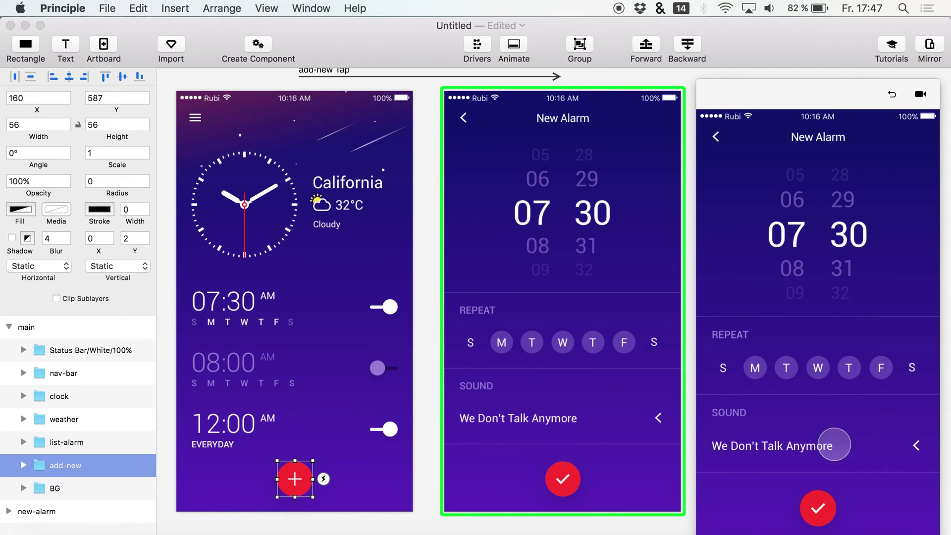
# Select the checkmark on the New Alarm screen, then return to Sketch.
pyautogui.click(174, 429)
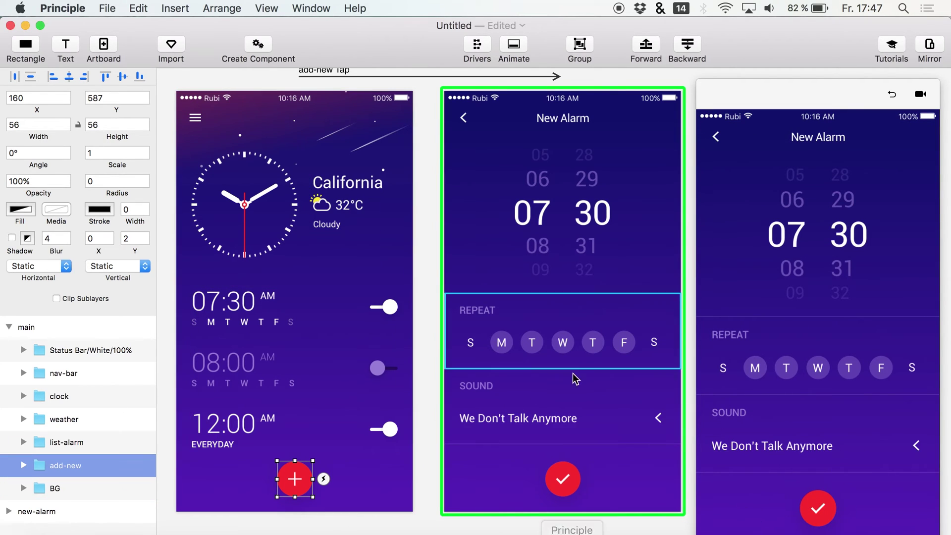
pyautogui.keyDown('super'); pyautogui.click(562, 486); pyautogui.keyUp('super')
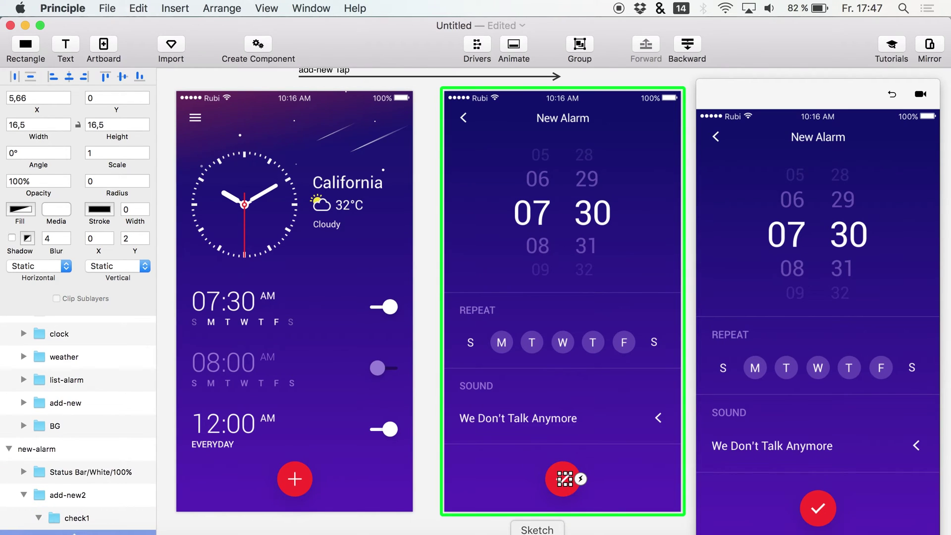
pyautogui.press('super+Tab')
pyautogui.press('super+Tab')
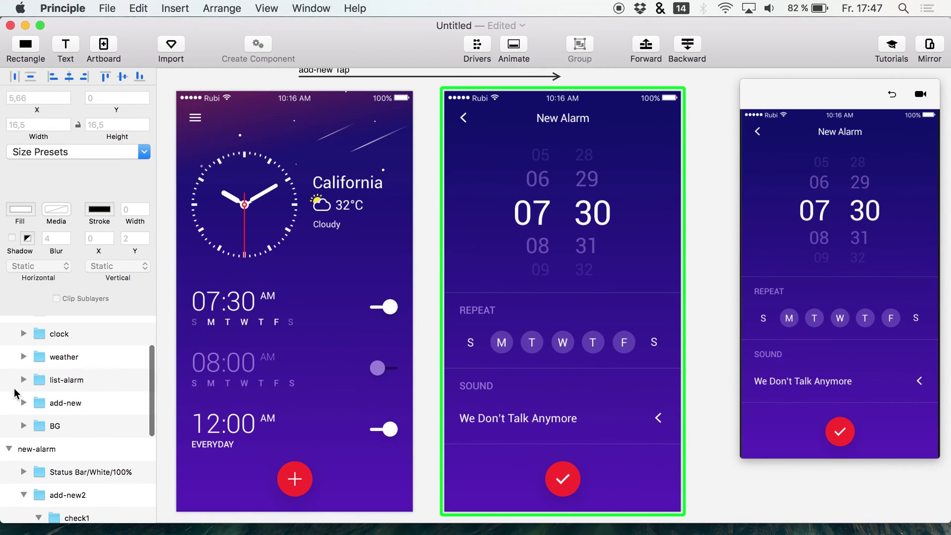
pyautogui.click(538, 533)
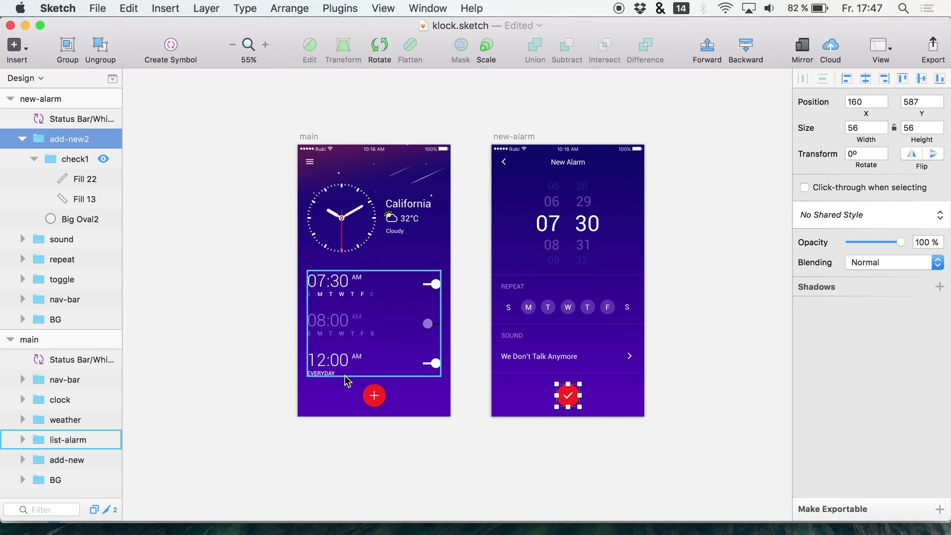
# Collapse the add-new2 group and select the BG group under main in the layer list.
pyautogui.click(265, 45)
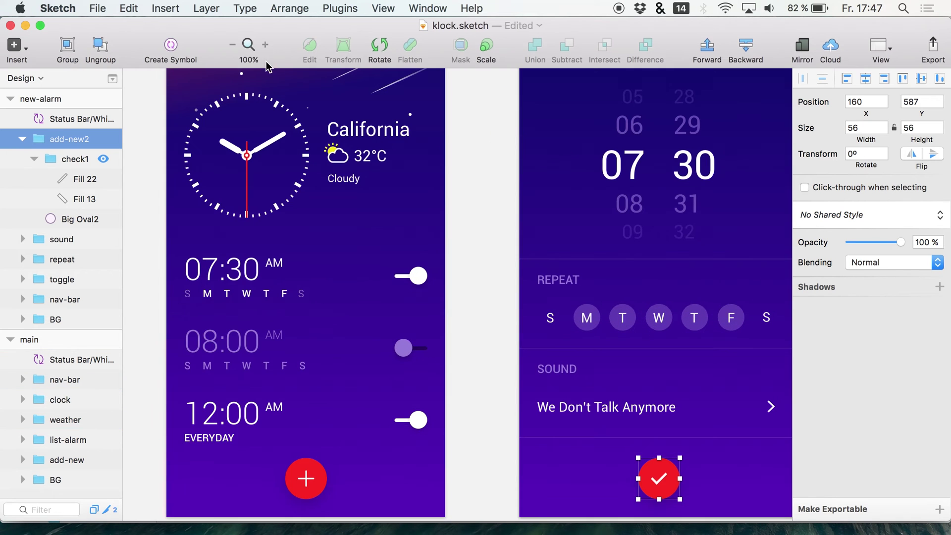
pyautogui.scroll(-5, 296, 157)
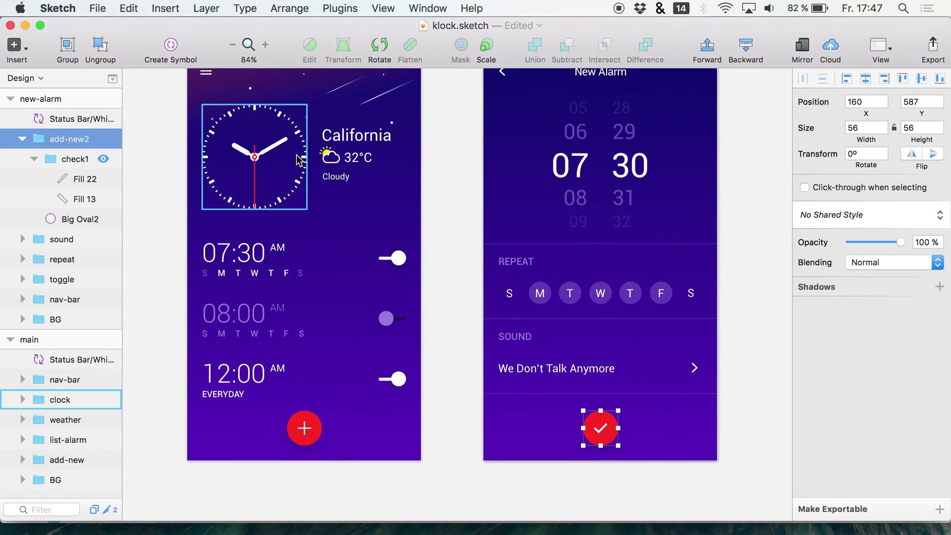
pyautogui.scroll(2, 297, 159)
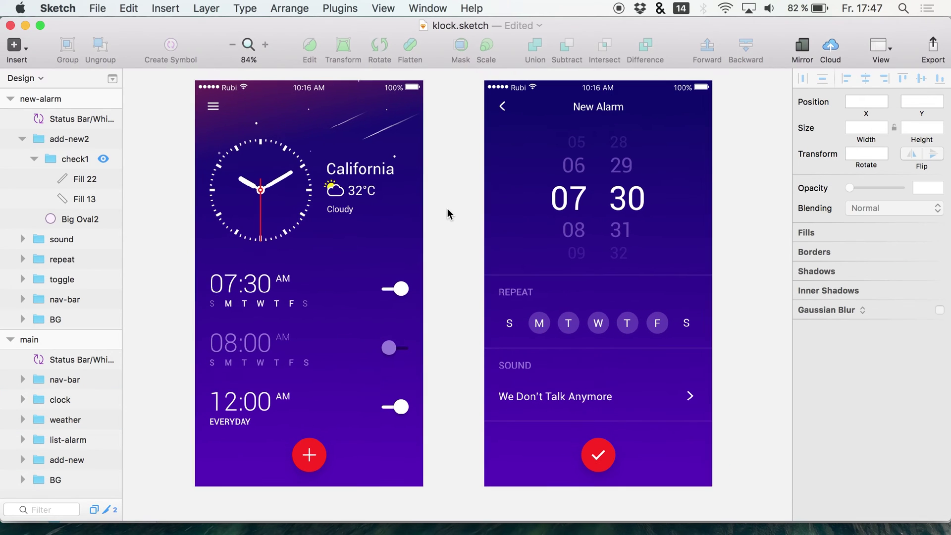
pyautogui.press('super+1')
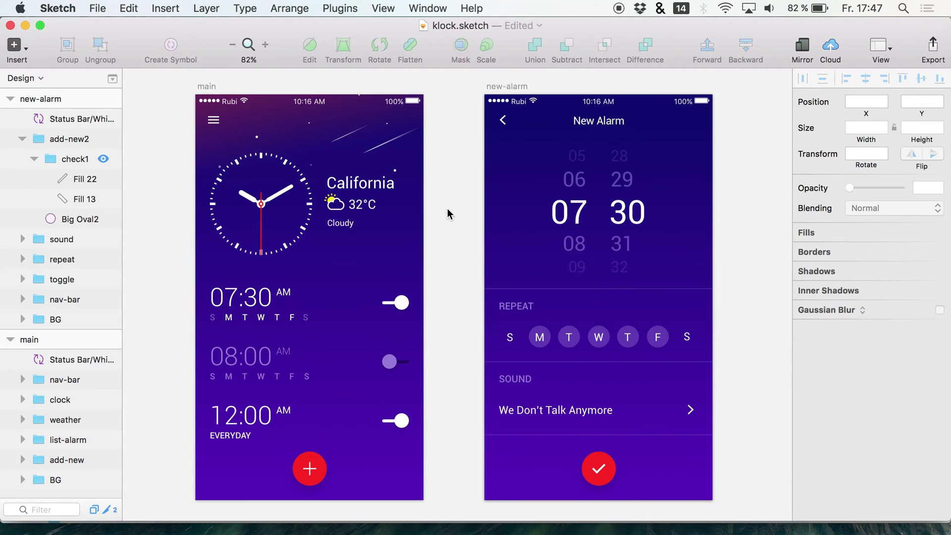
pyautogui.click(23, 139)
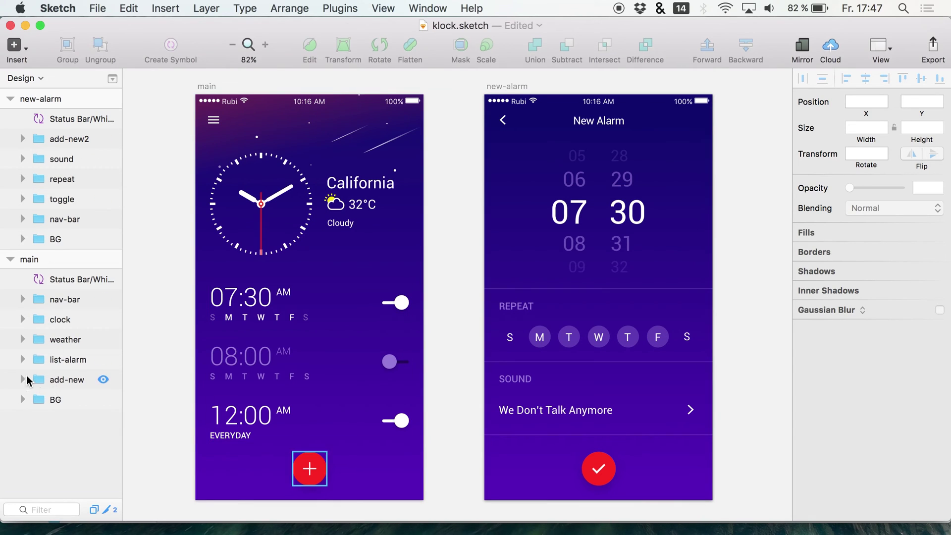
pyautogui.click(22, 399)
pyautogui.click(23, 400)
pyautogui.click(61, 401)
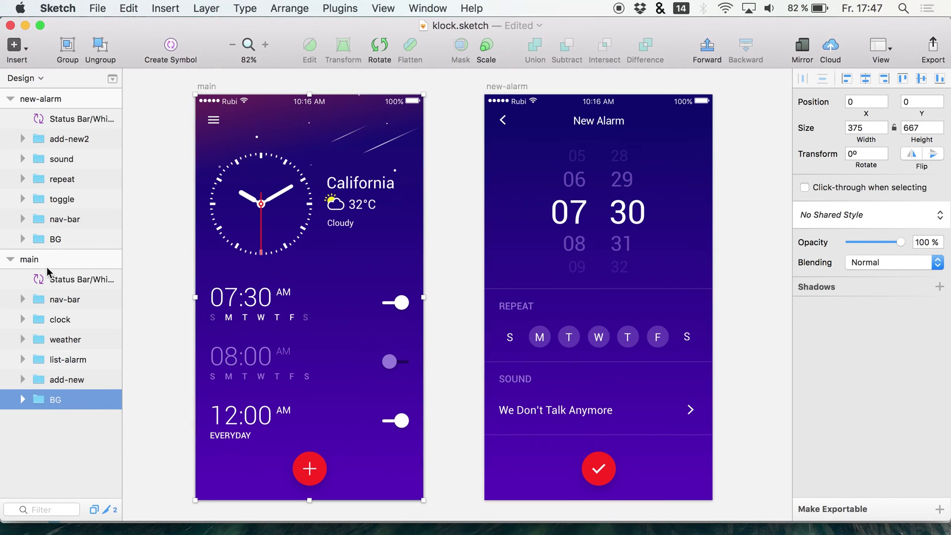
# Expand BG and its element group, widen the layers list, and select an Oval 2 layer.
pyautogui.click(22, 401)
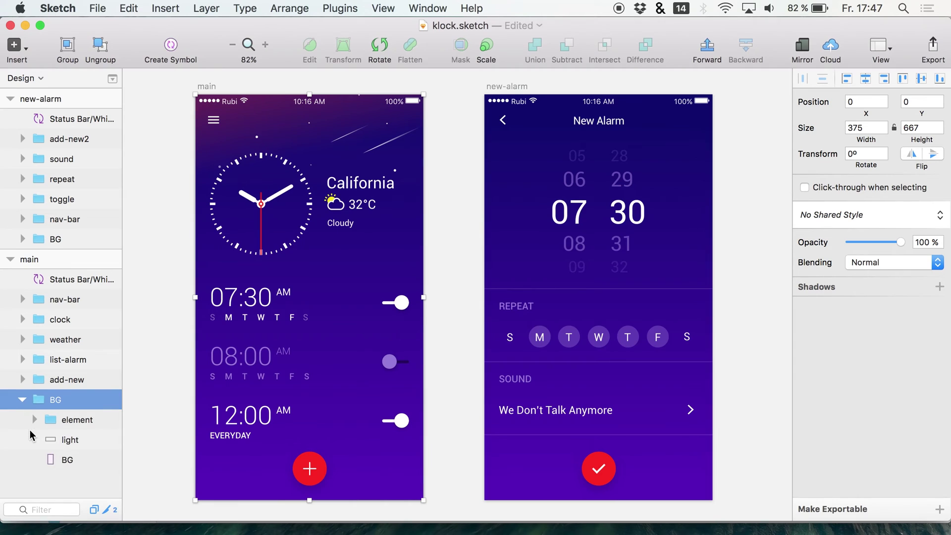
pyautogui.click(33, 419)
pyautogui.scroll(-3, 91, 387)
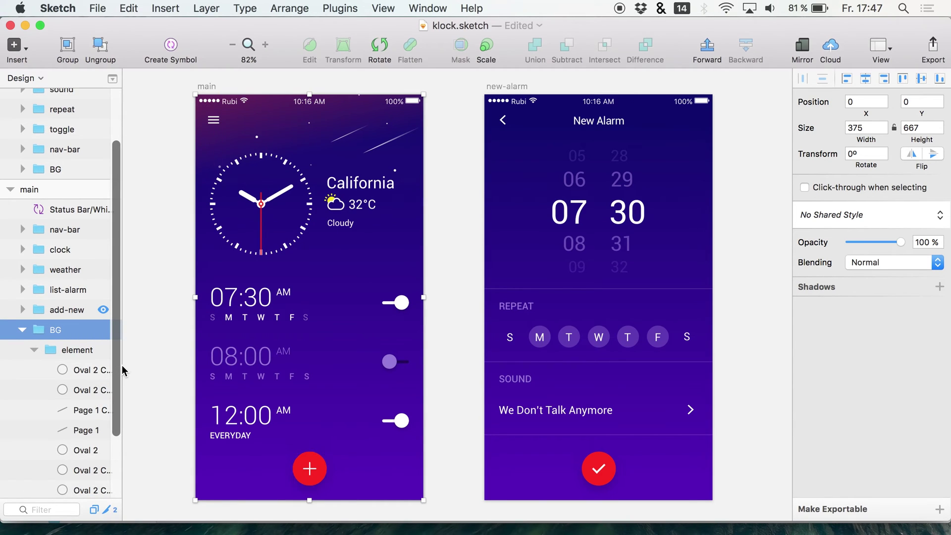
pyautogui.moveTo(123, 365); pyautogui.dragTo(223, 367)
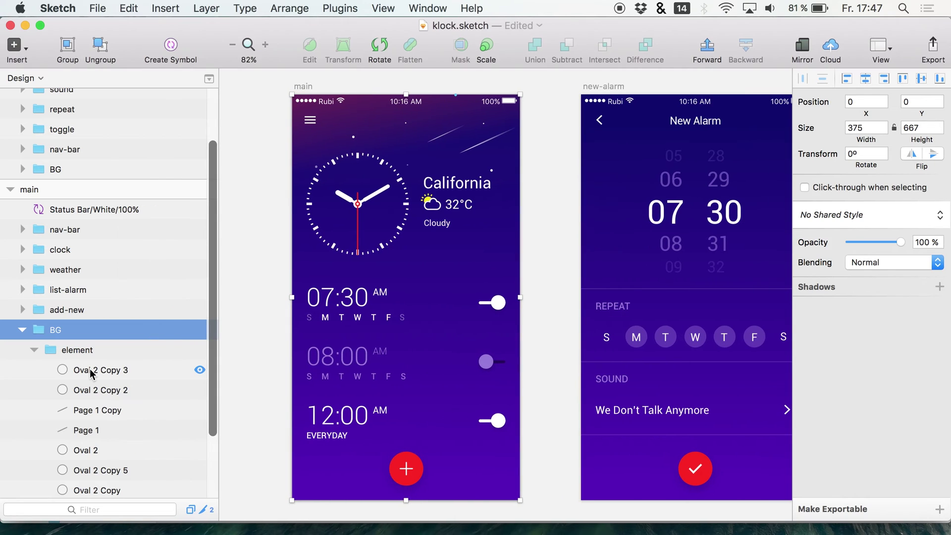
pyautogui.scroll(-2, 92, 452)
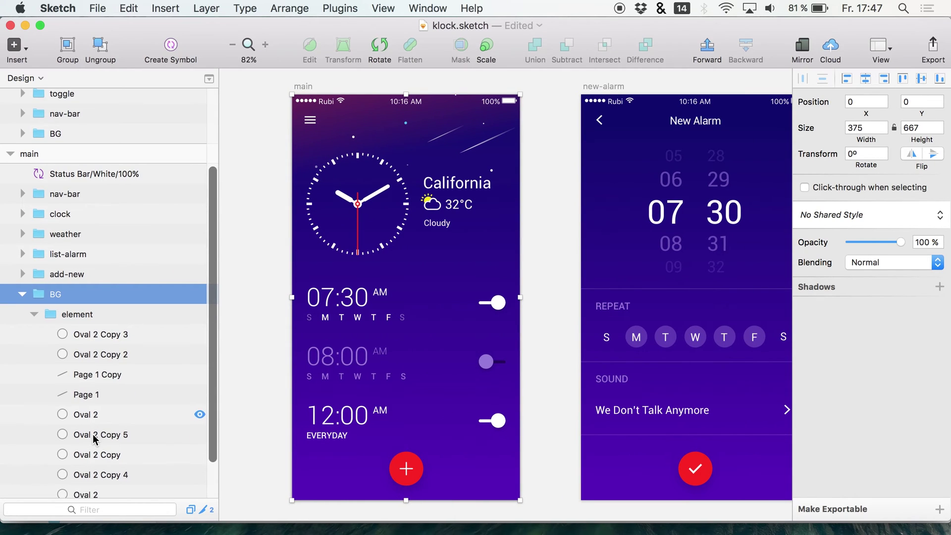
pyautogui.scroll(-2, 84, 446)
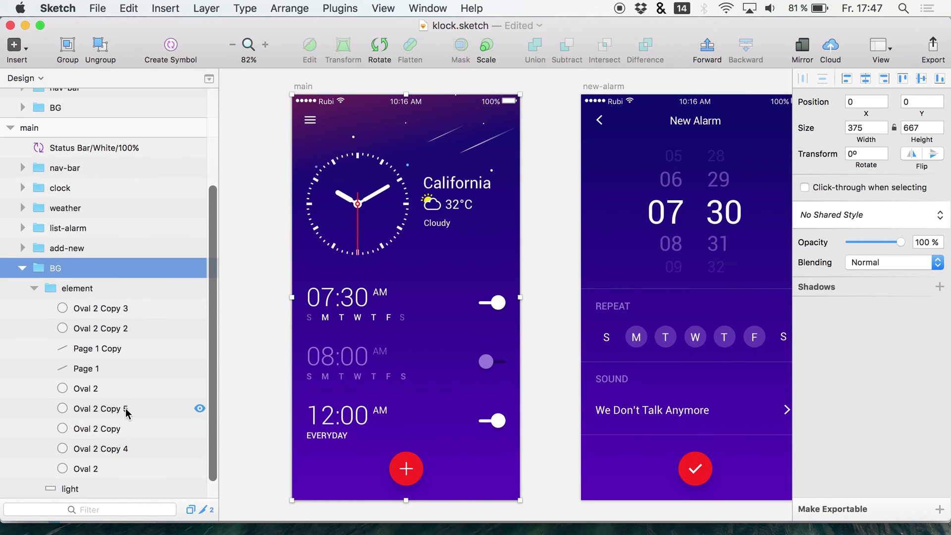
pyautogui.click(104, 390)
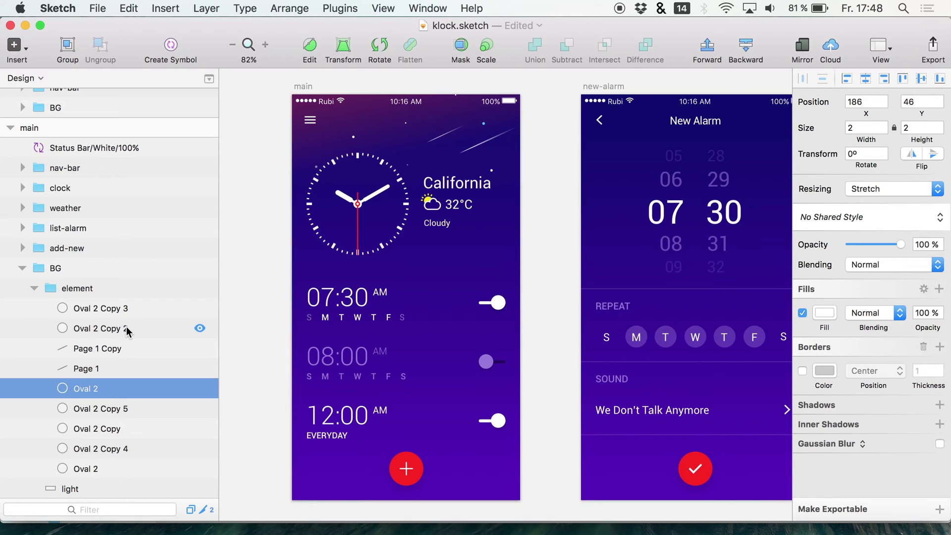
# Select the repeat group on New Alarm and narrow the layers list back down.
pyautogui.click(650, 330)
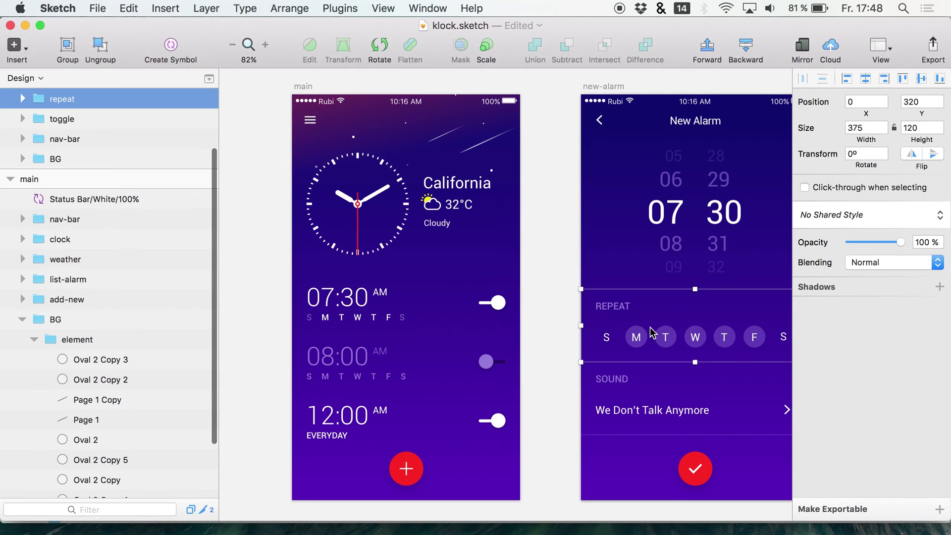
pyautogui.scroll(3, 99, 157)
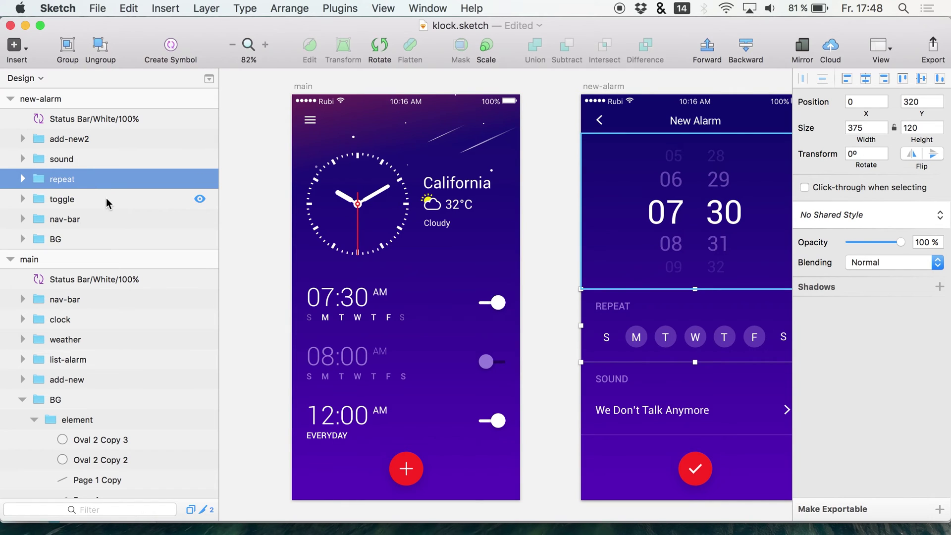
pyautogui.scroll(-3, 104, 373)
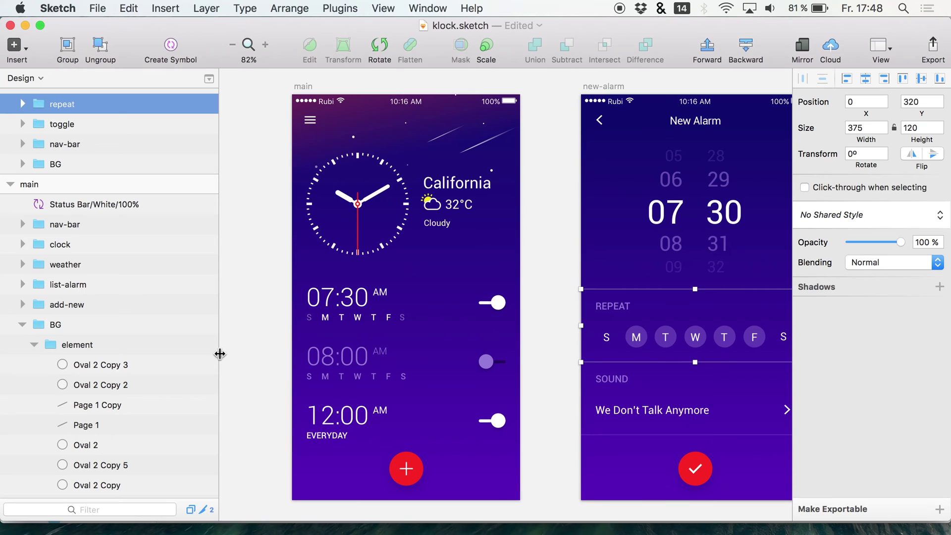
pyautogui.moveTo(220, 354); pyautogui.dragTo(137, 355)
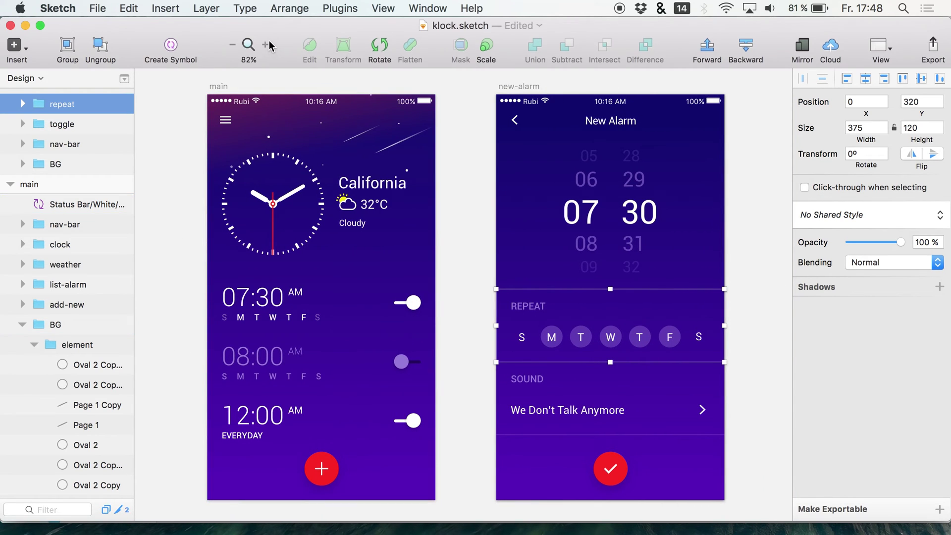
# In Principle, try the New Alarm time picker in the live preview.
pyautogui.click(572, 532)
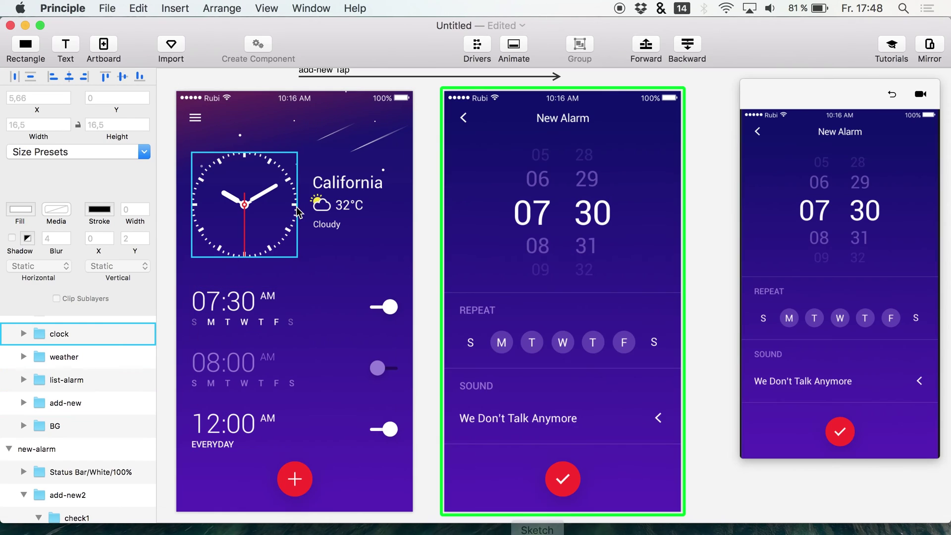
pyautogui.hscroll(-2, 322, 201)
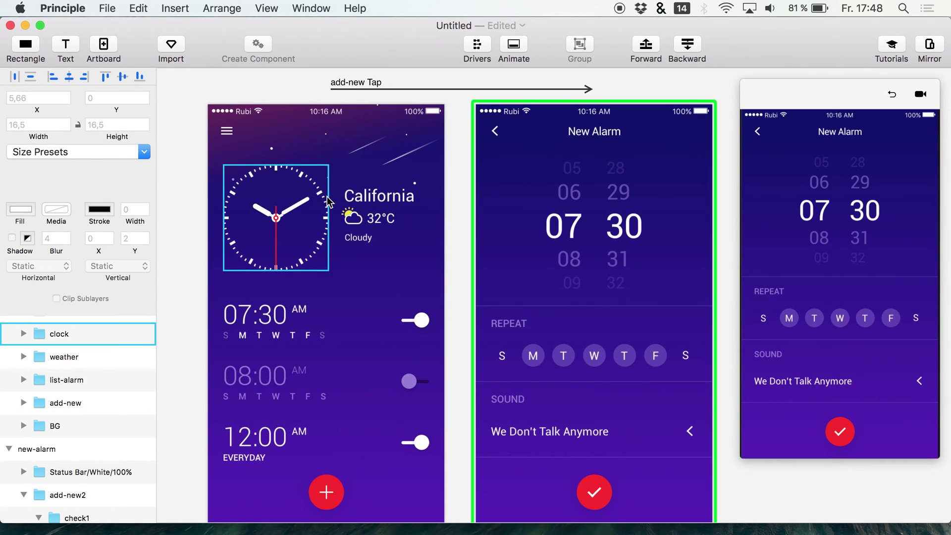
pyautogui.scroll(-2, 322, 200)
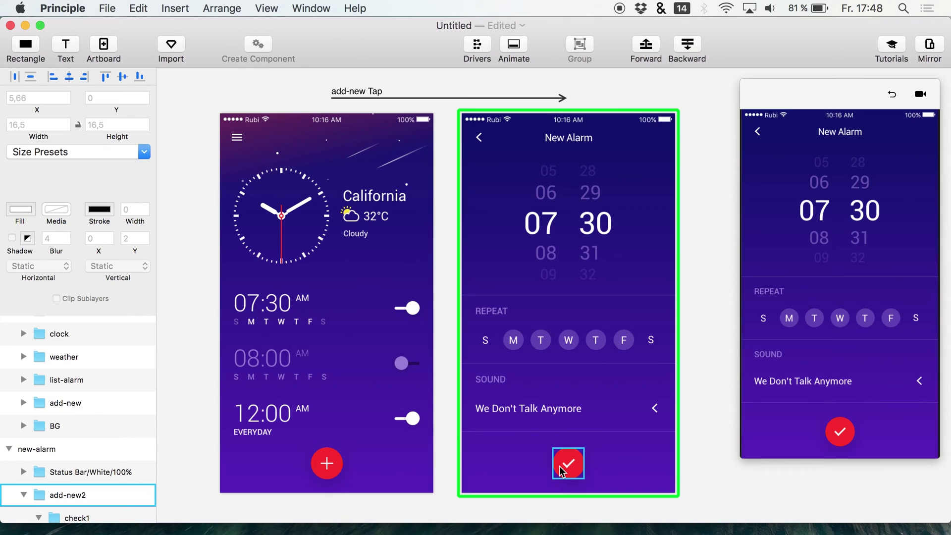
pyautogui.click(813, 241)
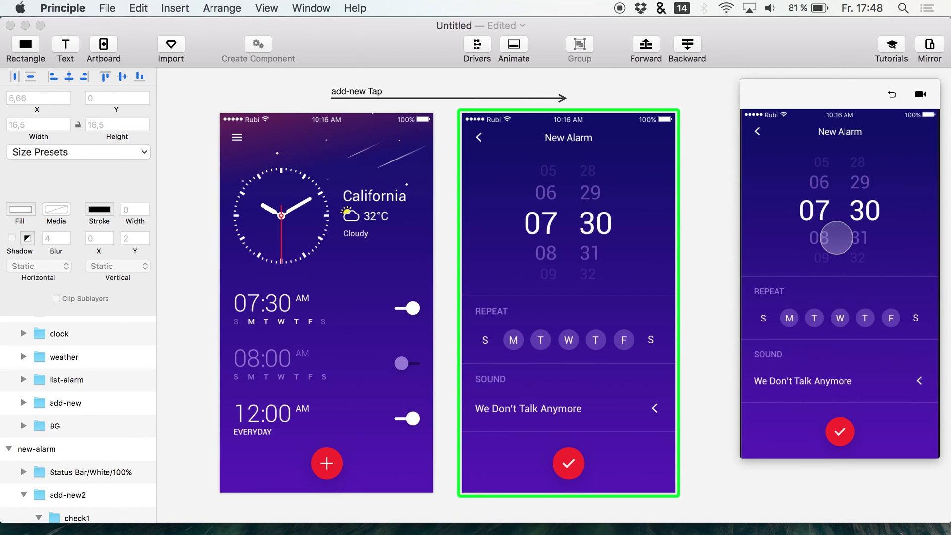
pyautogui.click(566, 427)
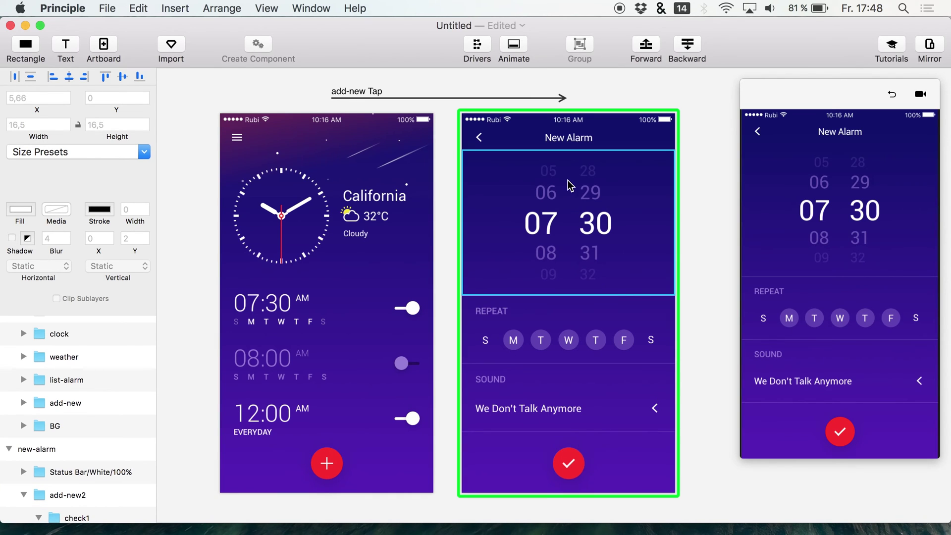
# Select the time picker group and compare it against the Sketch design before returning to Principle.
pyautogui.click(596, 215)
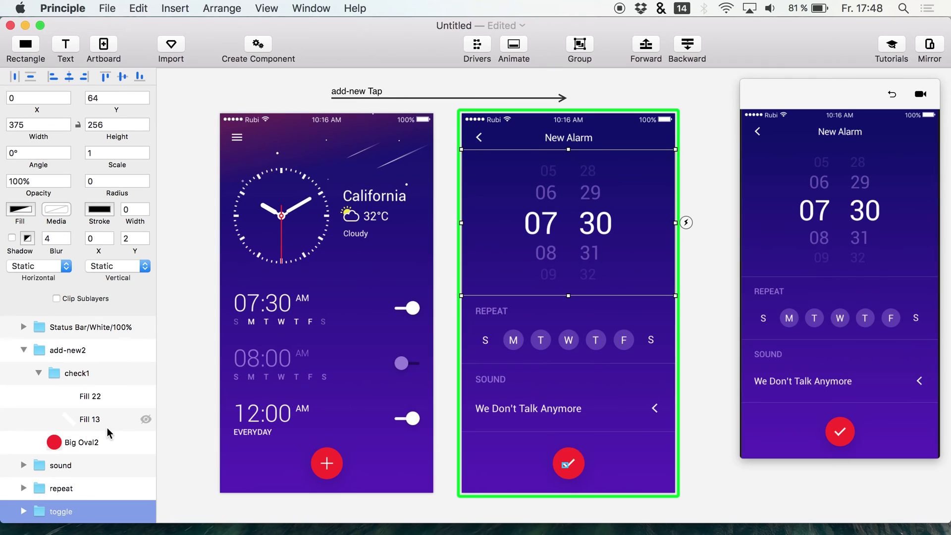
pyautogui.click(537, 532)
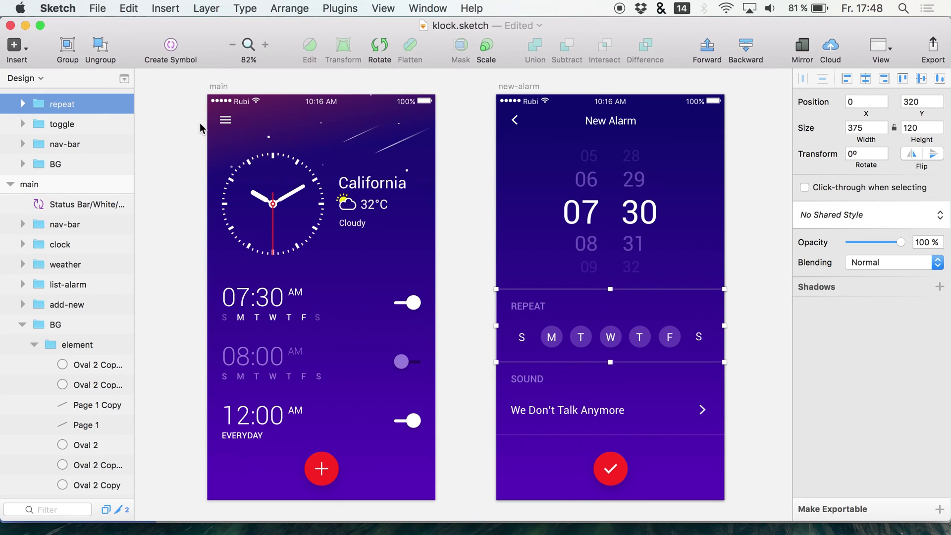
pyautogui.click(475, 329)
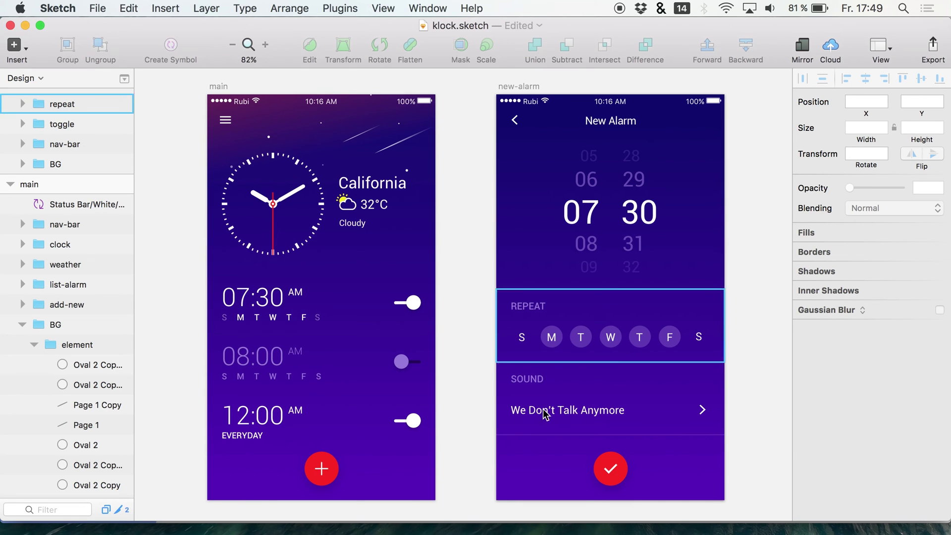
pyautogui.click(572, 533)
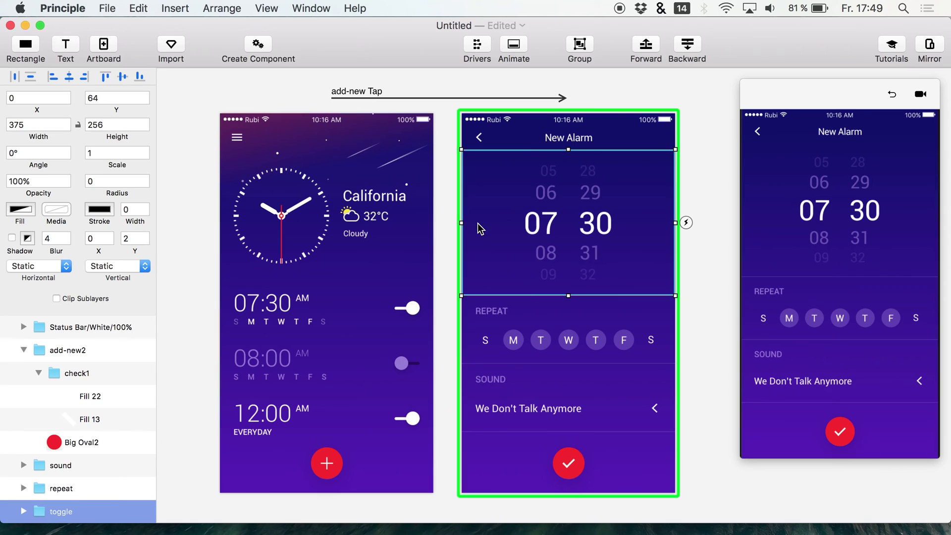
# Deselect, zoom out, and tap through the add-new transition in the preview, then switch to Sketch.
pyautogui.click(455, 245)
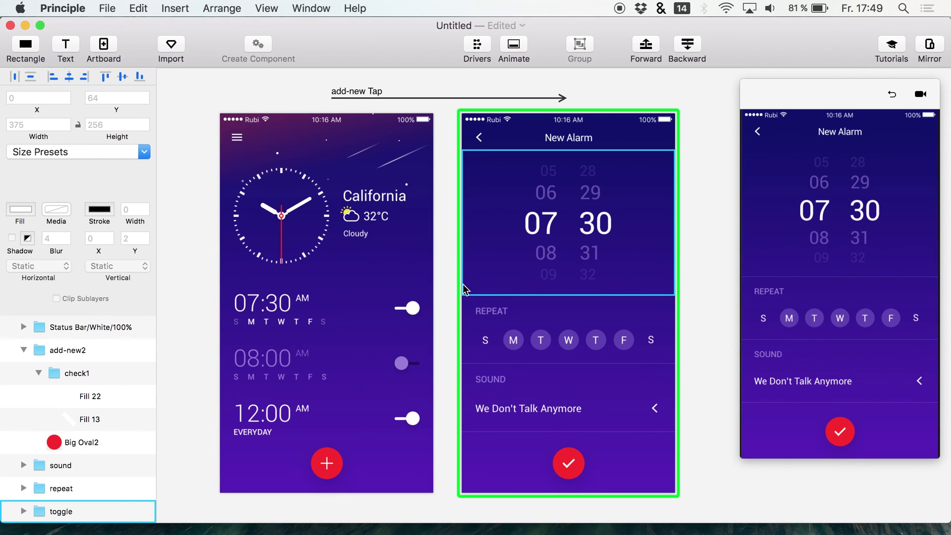
pyautogui.scroll(-5, 443, 290)
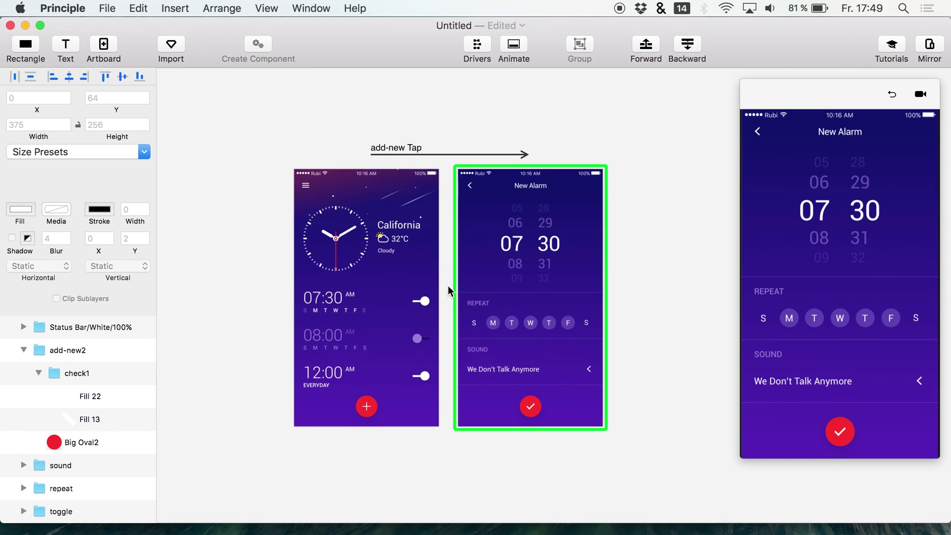
pyautogui.hscroll(-3, 448, 291)
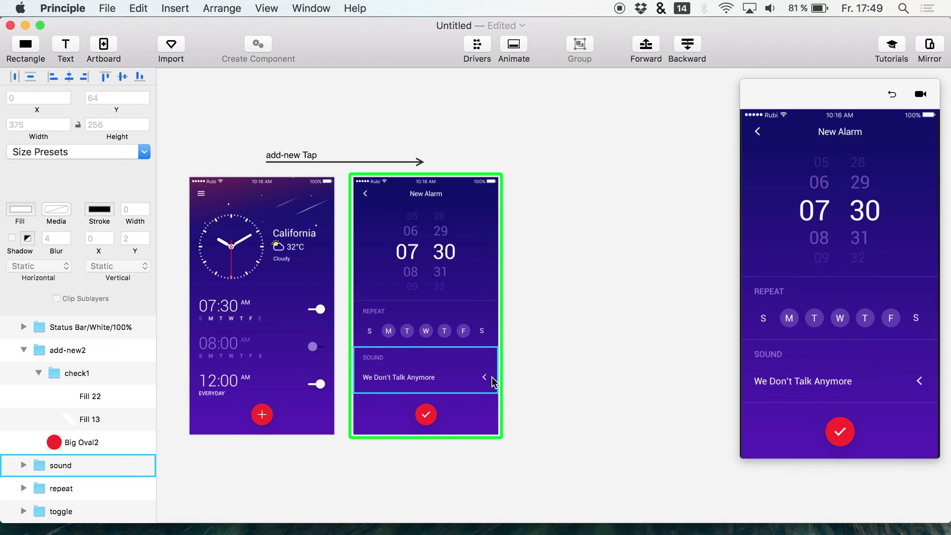
pyautogui.hscroll(-5, 493, 381)
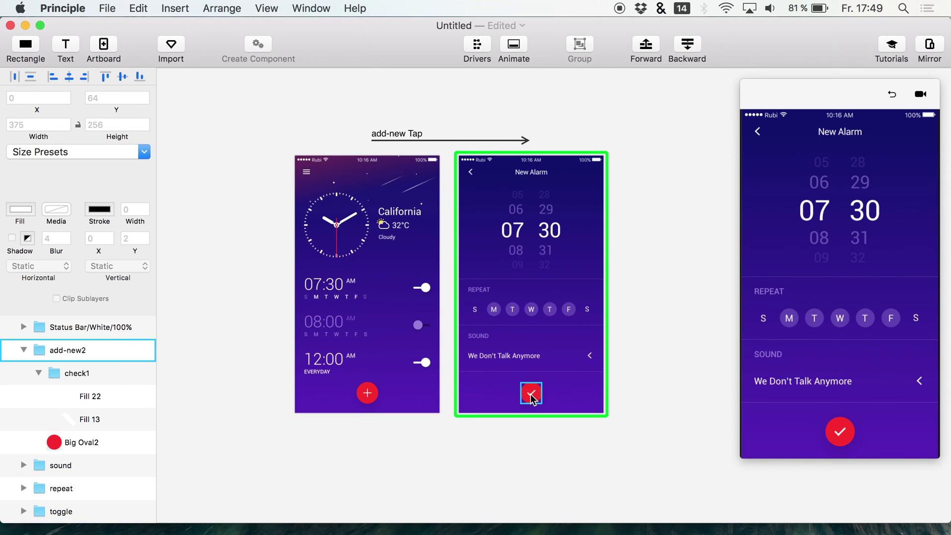
pyautogui.click(802, 431)
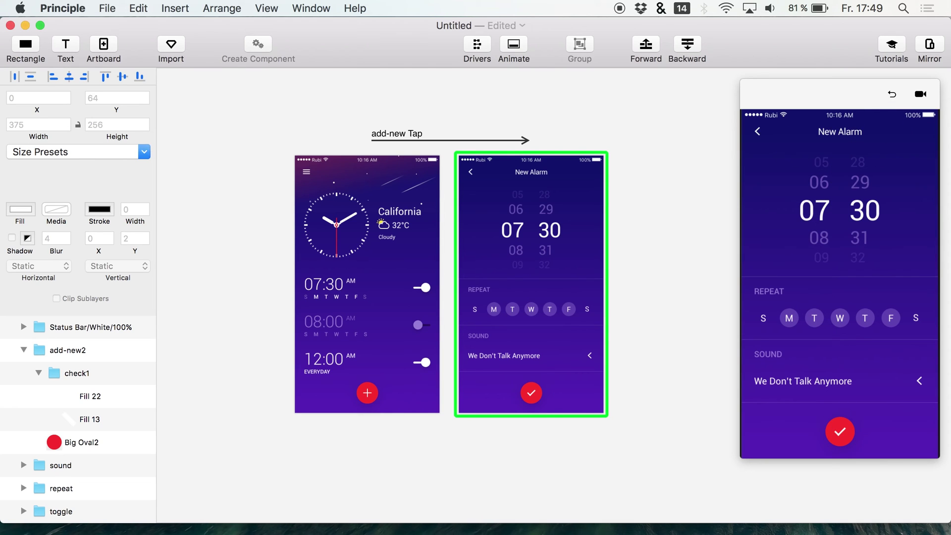
pyautogui.click(537, 533)
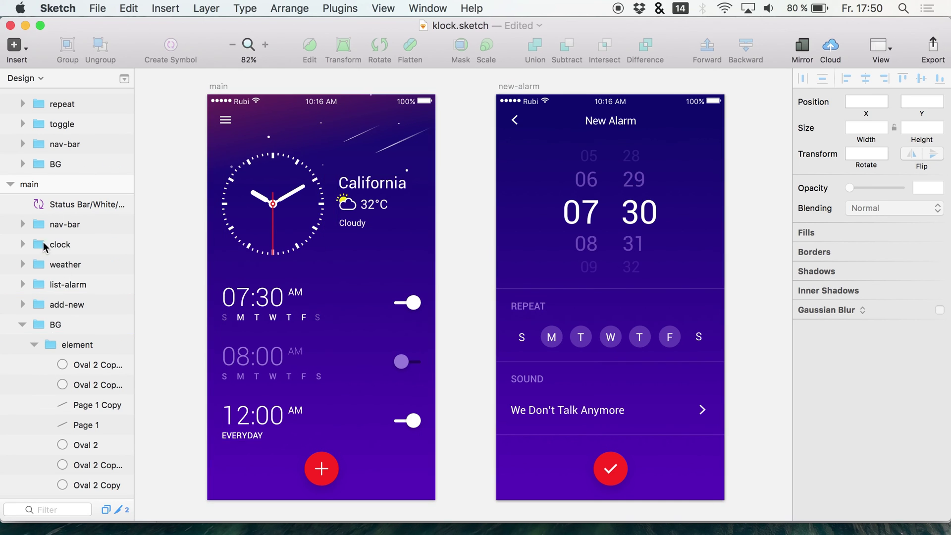
# Collapse the main artboard's BG group in Sketch's Layers panel, then return to Principle.
pyautogui.click(23, 325)
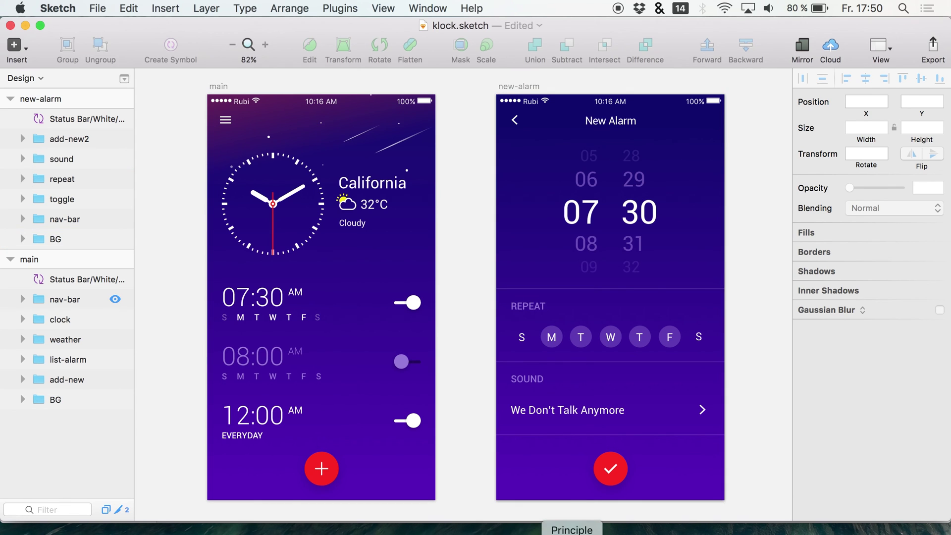
pyautogui.click(572, 532)
# Pan and zoom the canvas to enlarge the main and New Alarm artboards.
pyautogui.hscroll(-3, 493, 477)
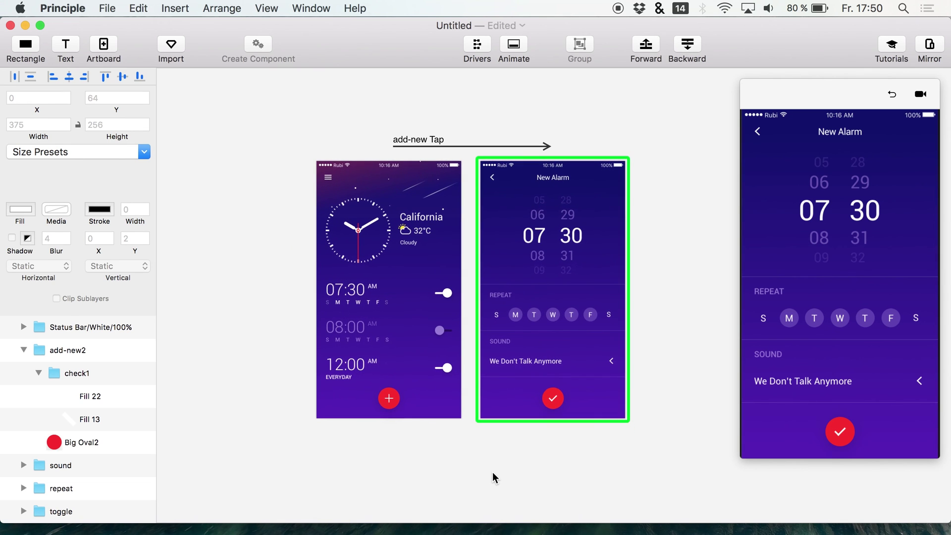
pyautogui.scroll(5, 493, 477)
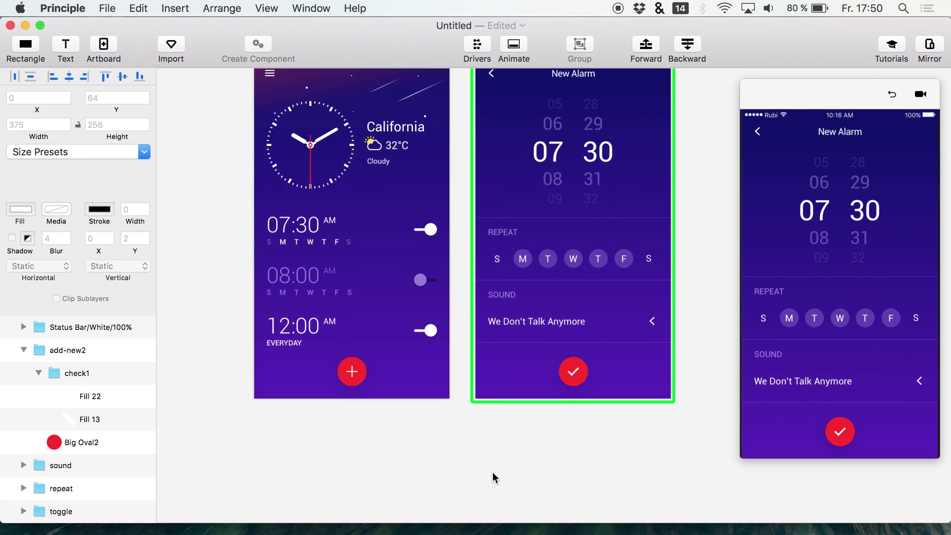
pyautogui.scroll(1, 494, 477)
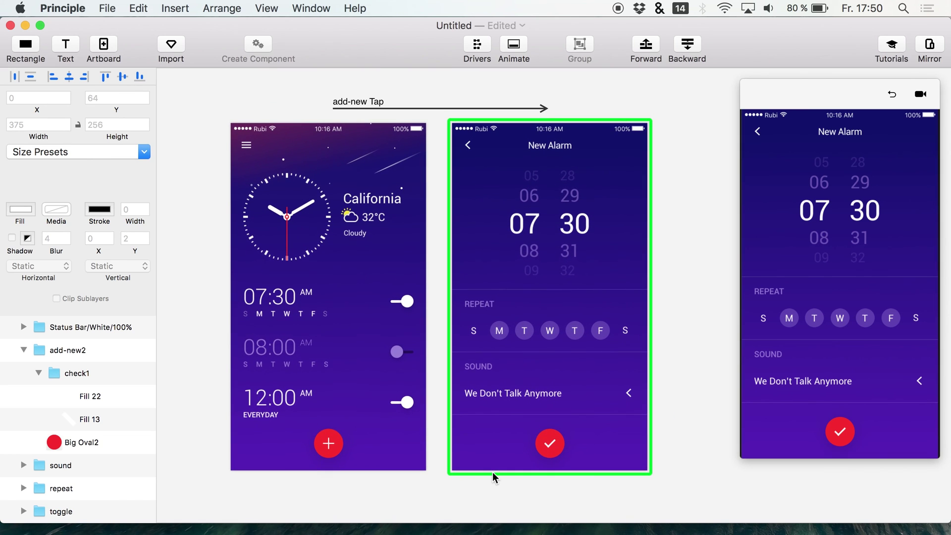